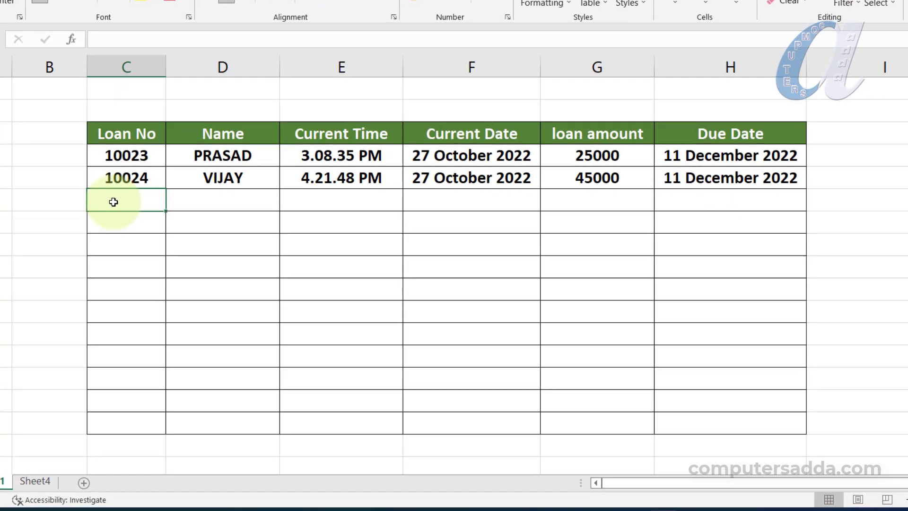
Enter a loan number and the borrower's name in the first empty row of the loan table.
text(10022)
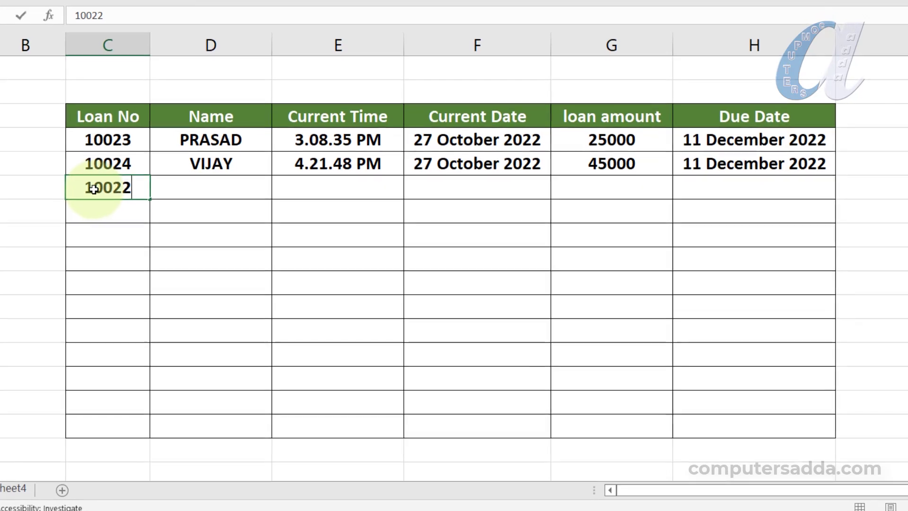
key(Tab)
text(GANE)
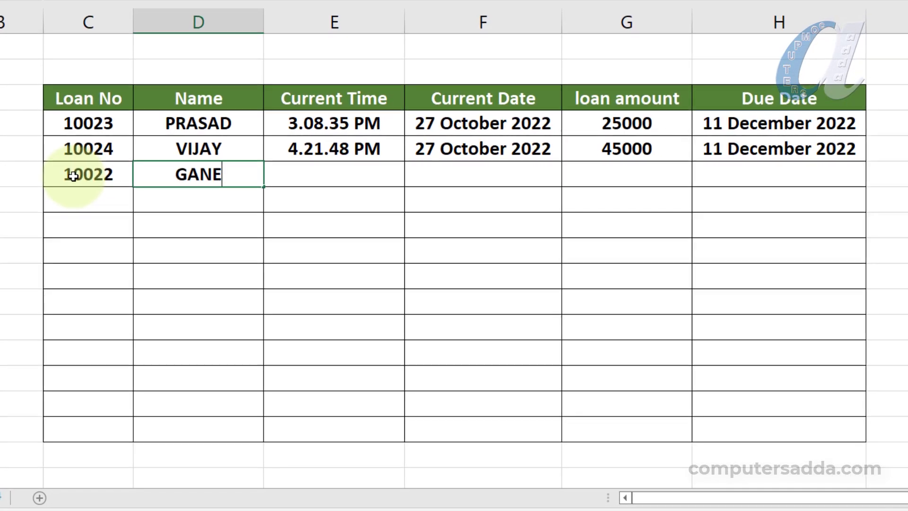
text(SH)
key(Return)
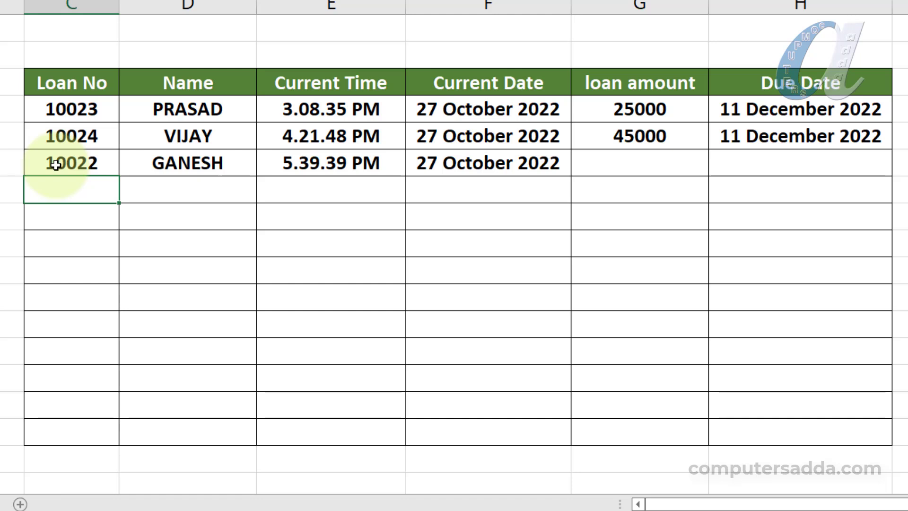
Enter a loan amount of 36000 for the newly added borrower in the third data row.
key(Right)
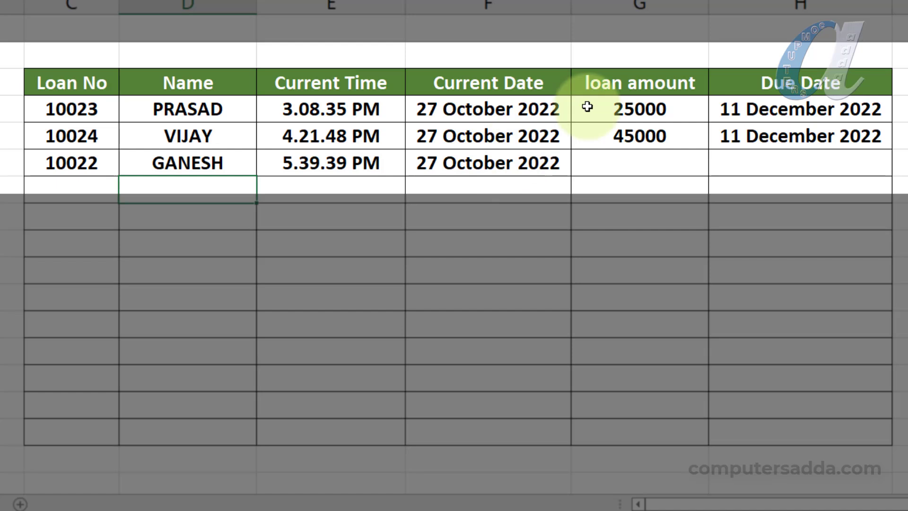
click(606, 167)
text(36000)
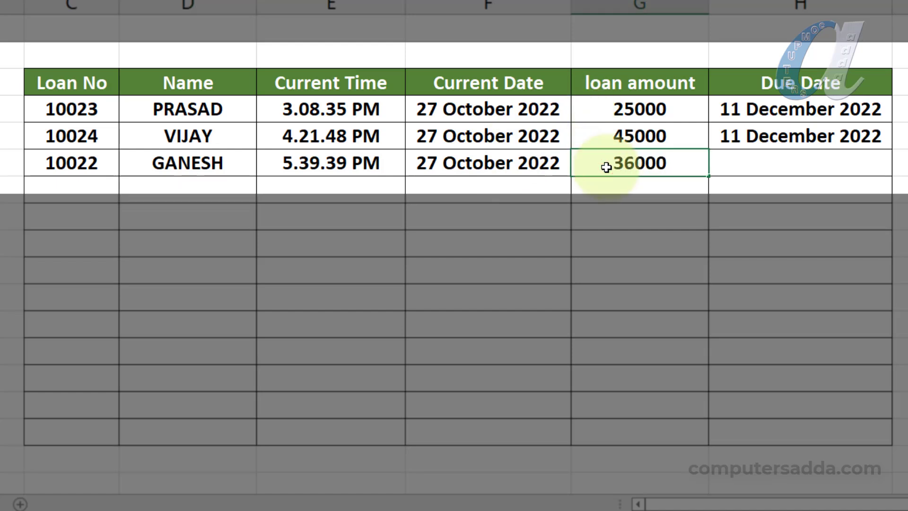
key(Return)
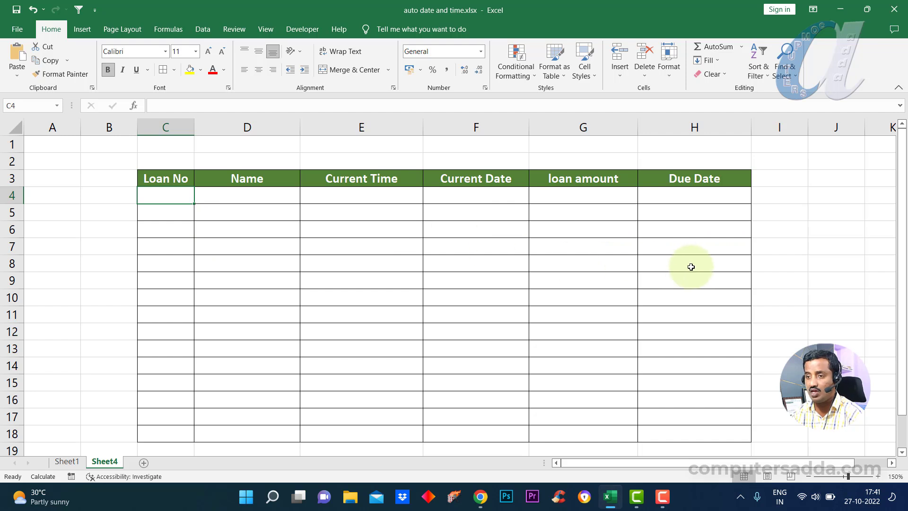
Enter a trial loan number and borrower name in row 4 of the empty table on Sheet4 and clear both cells.
text(5)
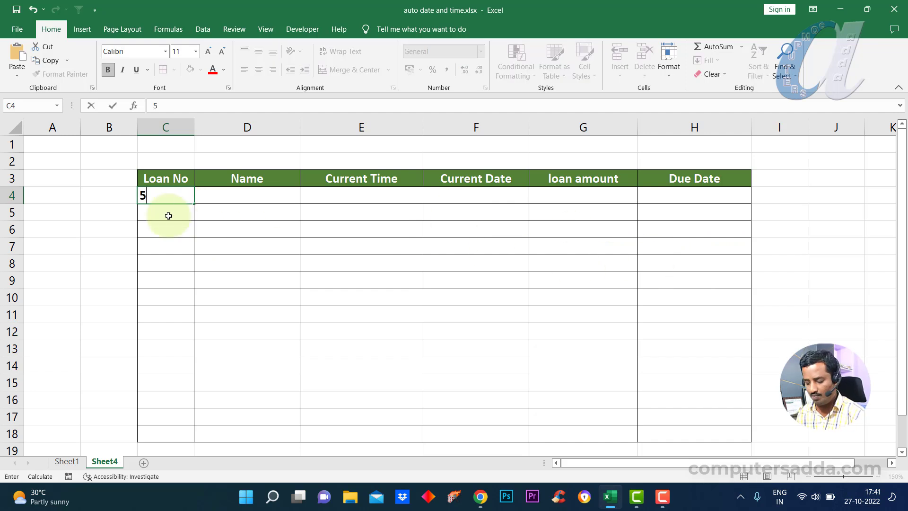
text(256)
key(Tab)
text(GANESH)
key(Tab)
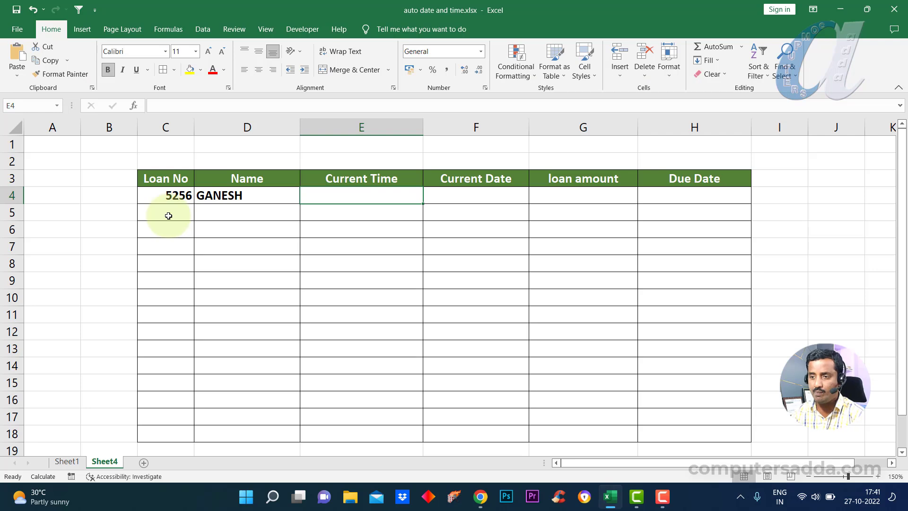
drag(173, 194, 208, 195)
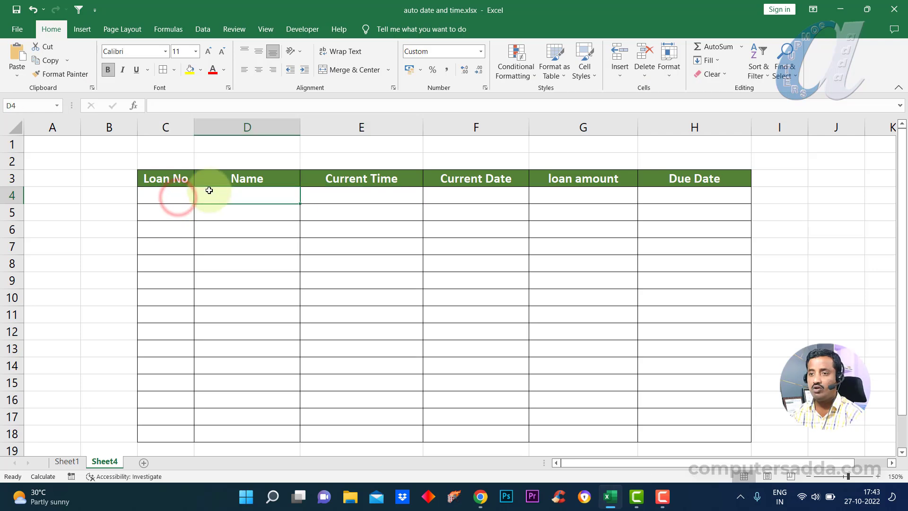
Ensure iterative calculation is enabled in the program's formula calculation options.
click(17, 29)
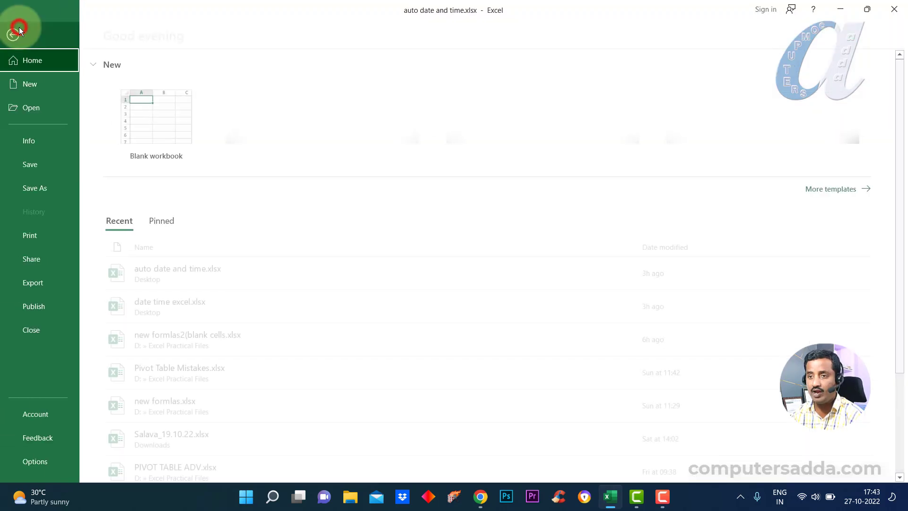
click(37, 461)
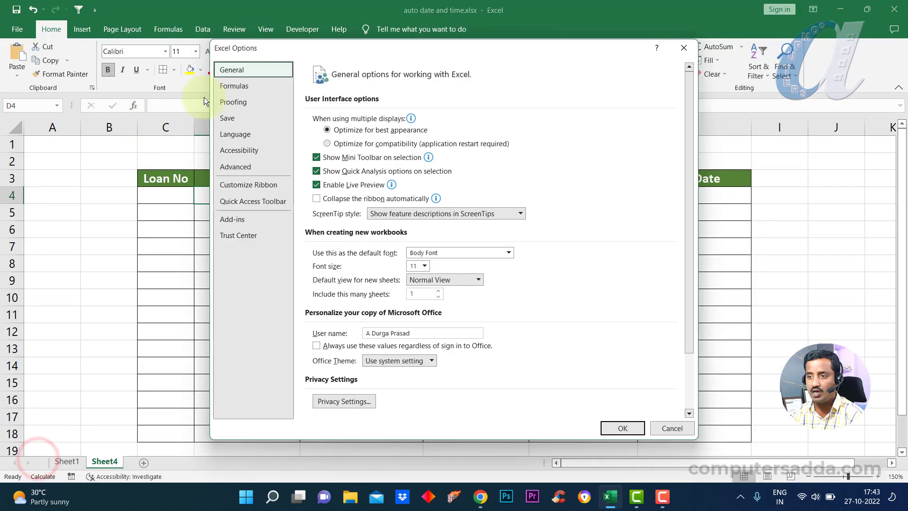
click(229, 89)
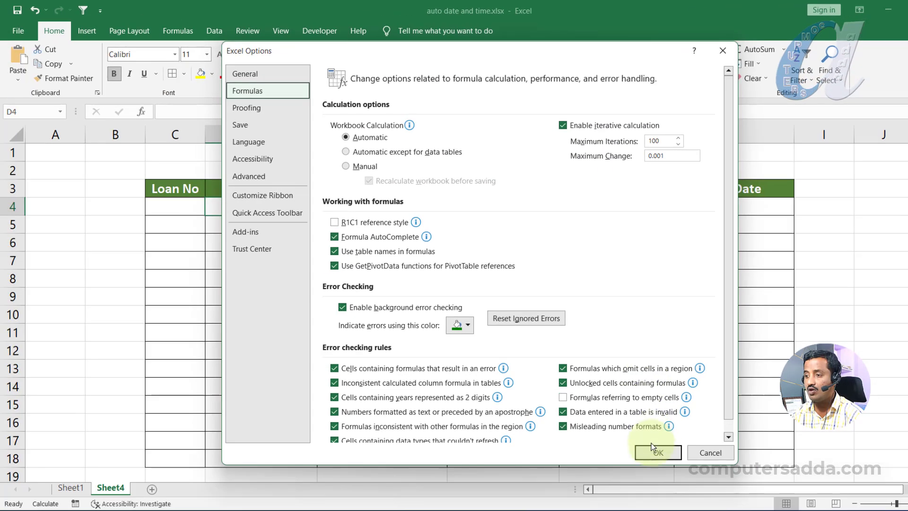
click(654, 450)
click(96, 187)
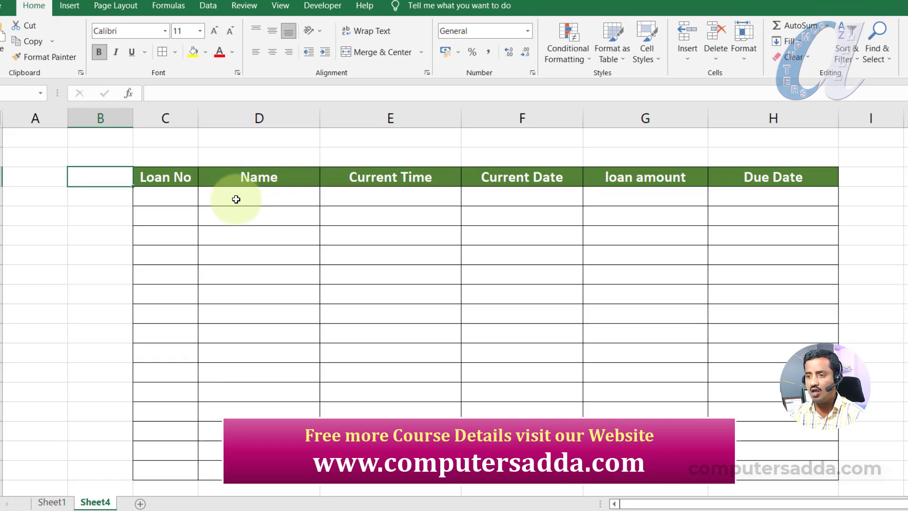
Enter the formula =NOW() in the first cell below the Name header.
click(240, 208)
text(=NOW())
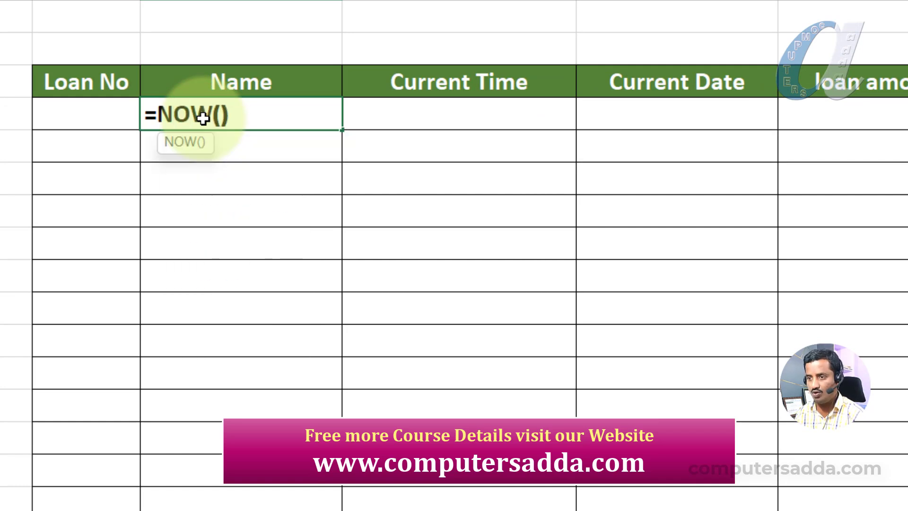
key(Return)
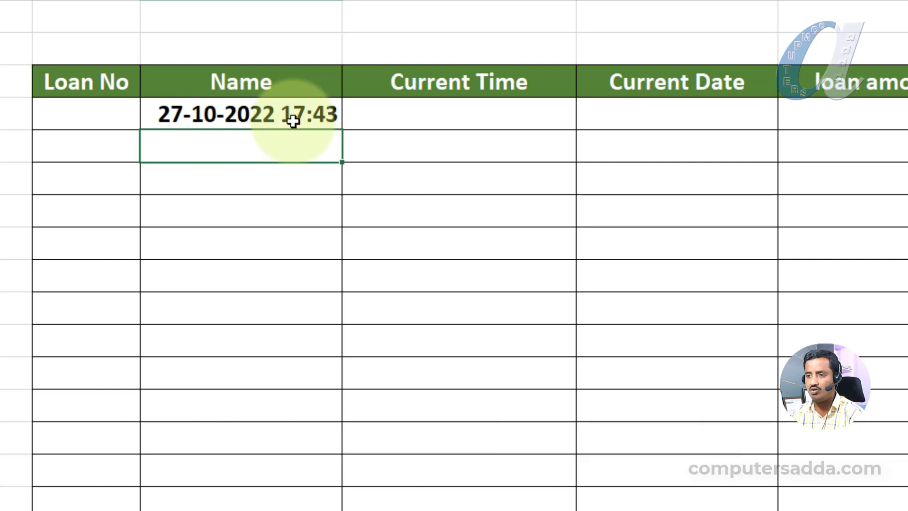
Format the =NOW() cell below Name with the date type *14 March 2012, and clear its contents.
click(290, 114)
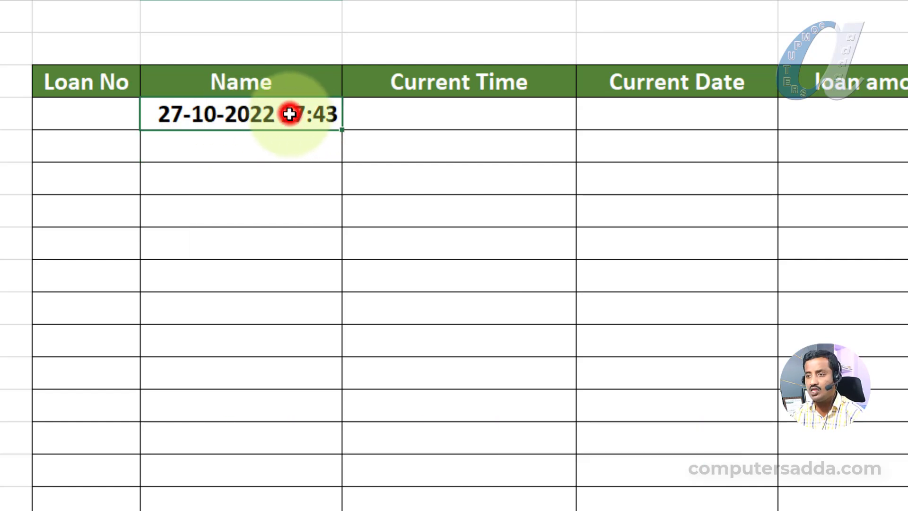
right_click(261, 118)
click(330, 448)
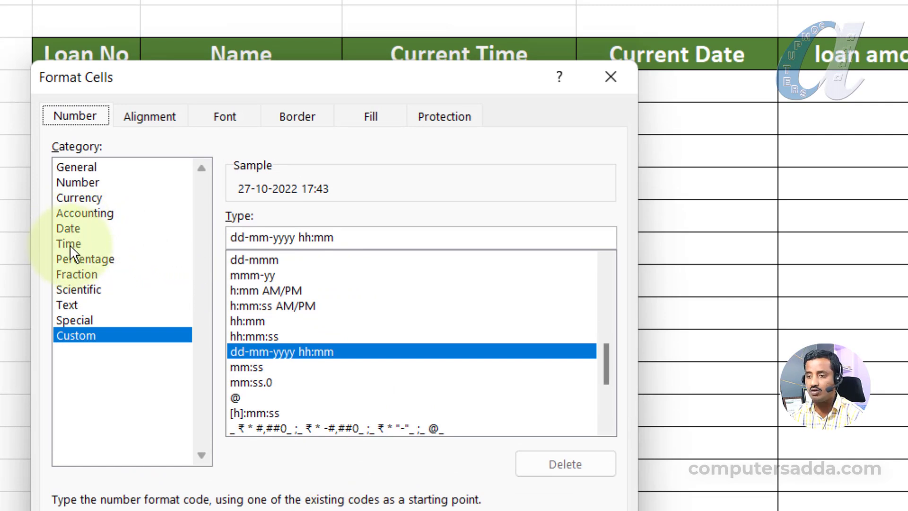
click(69, 244)
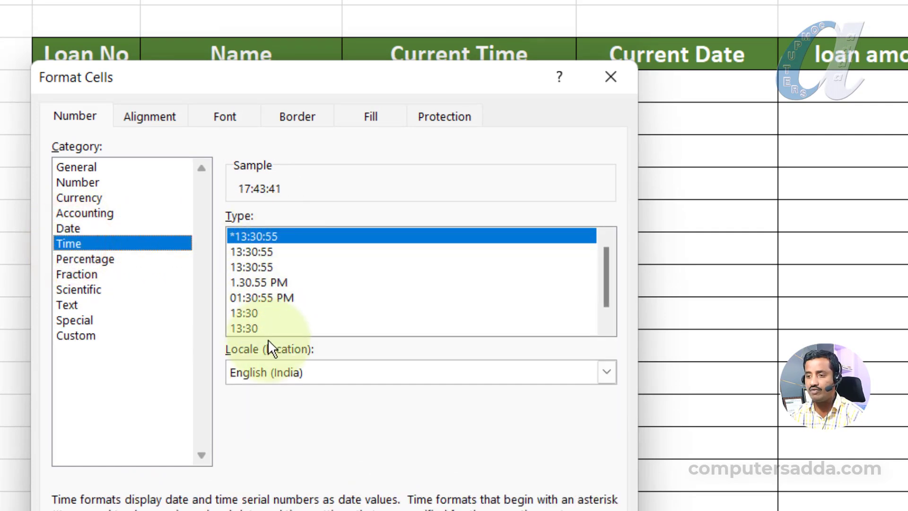
click(72, 229)
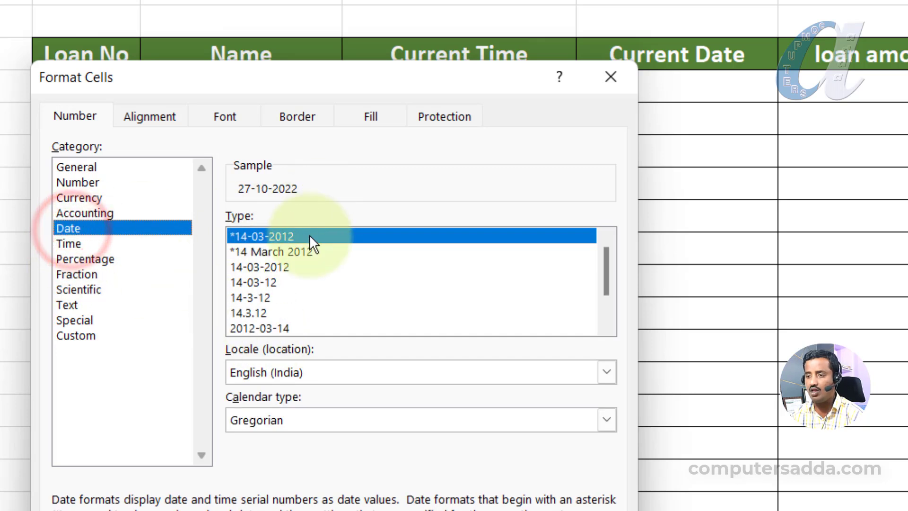
click(272, 251)
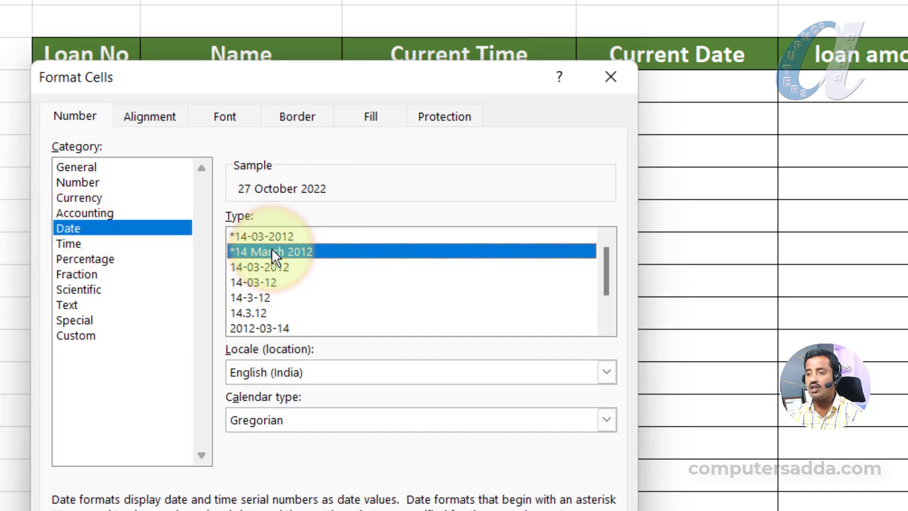
click(487, 510)
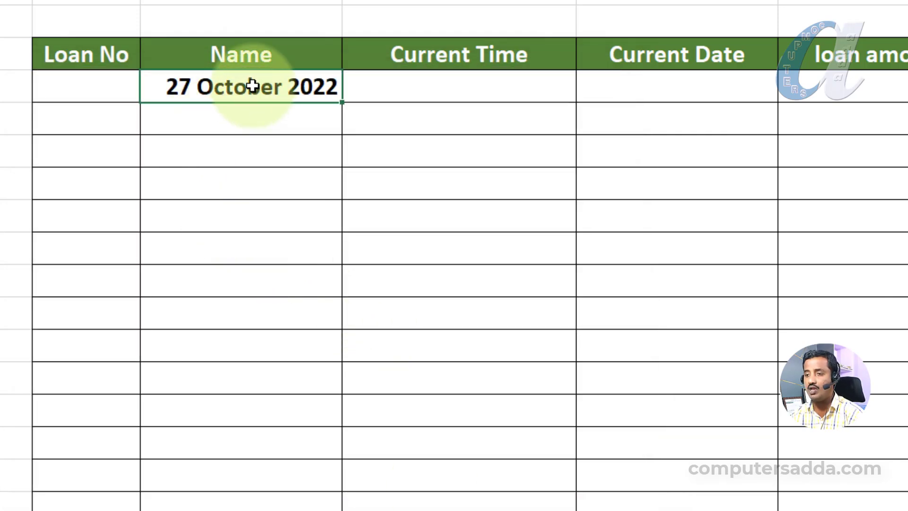
key(Delete)
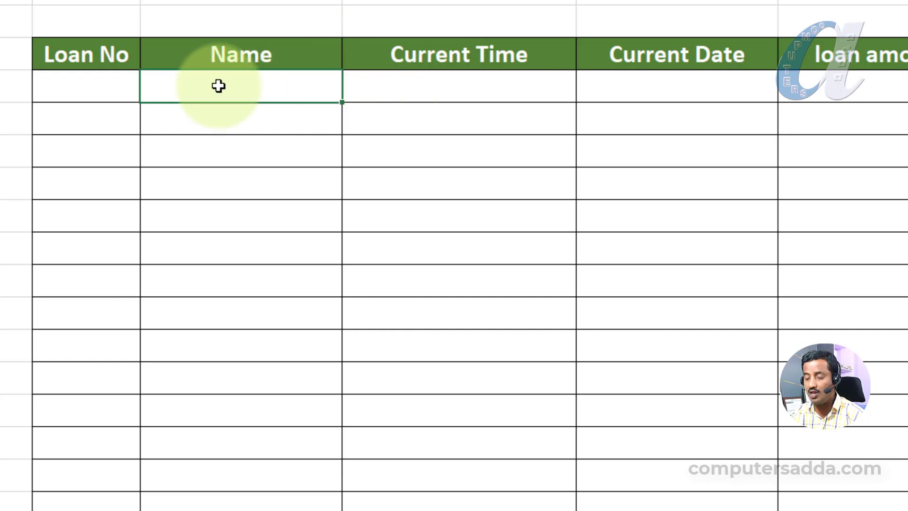
Enter the formula =IF(D4="","",NOW()) in the first cell below the Current Time header.
click(449, 95)
click(687, 91)
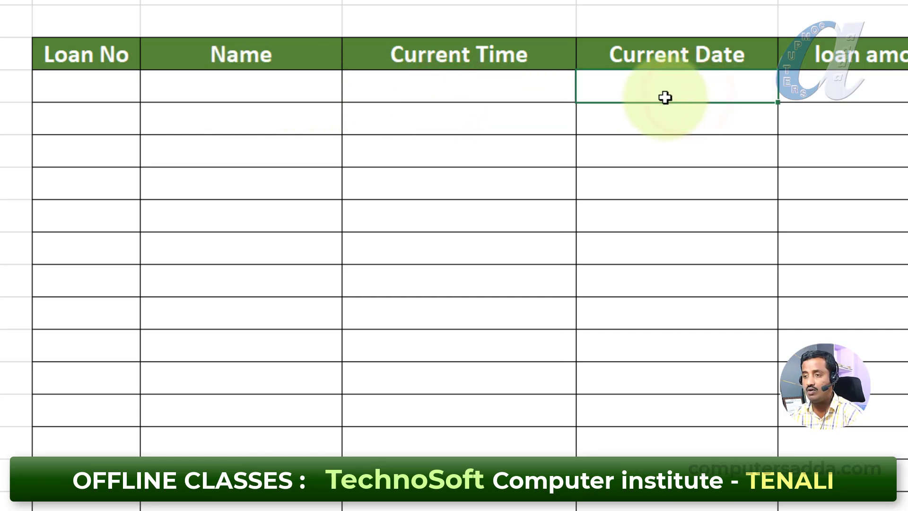
click(449, 89)
text(=)
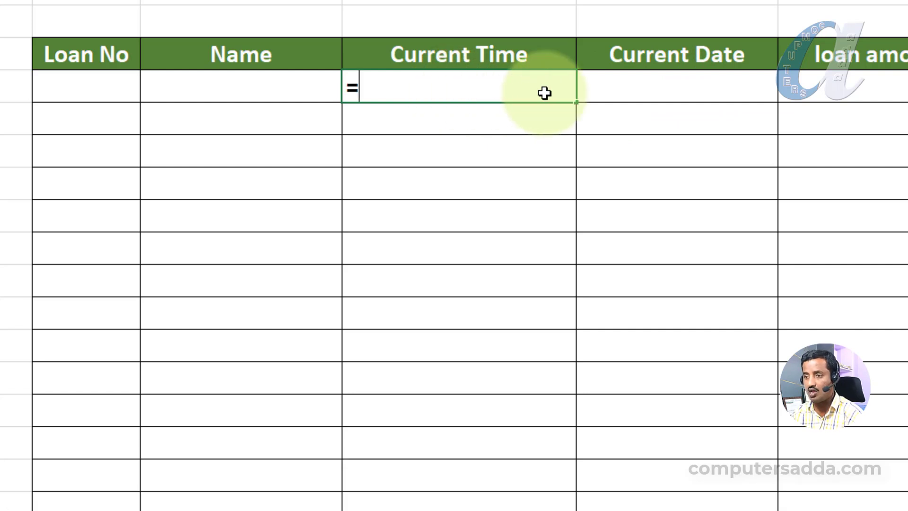
text(IF()
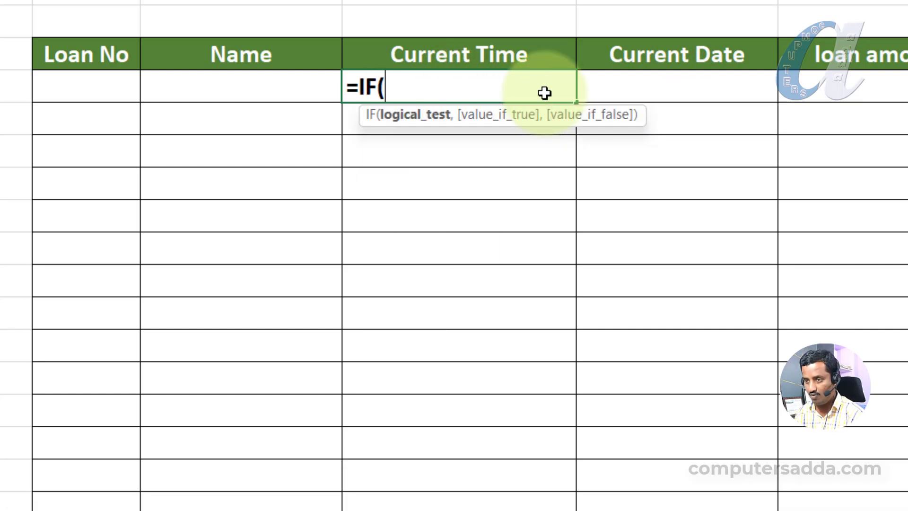
click(227, 93)
text(=)
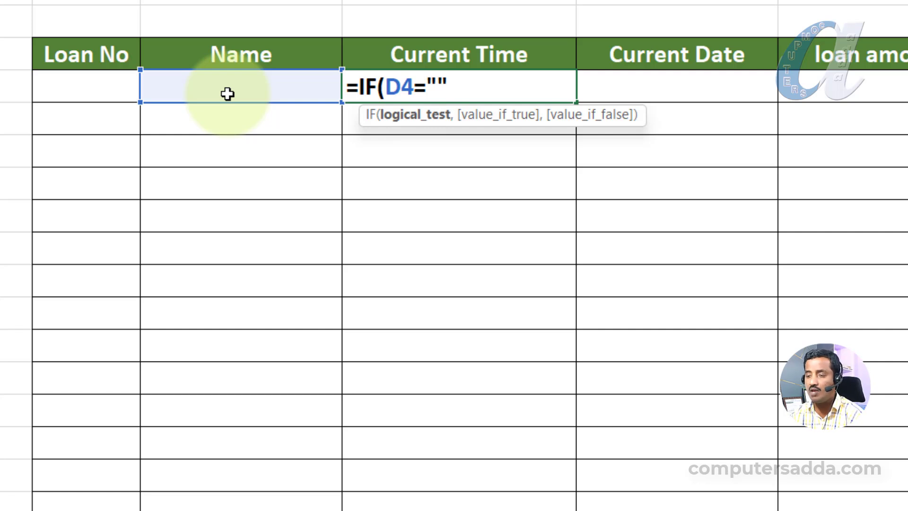
text("",)
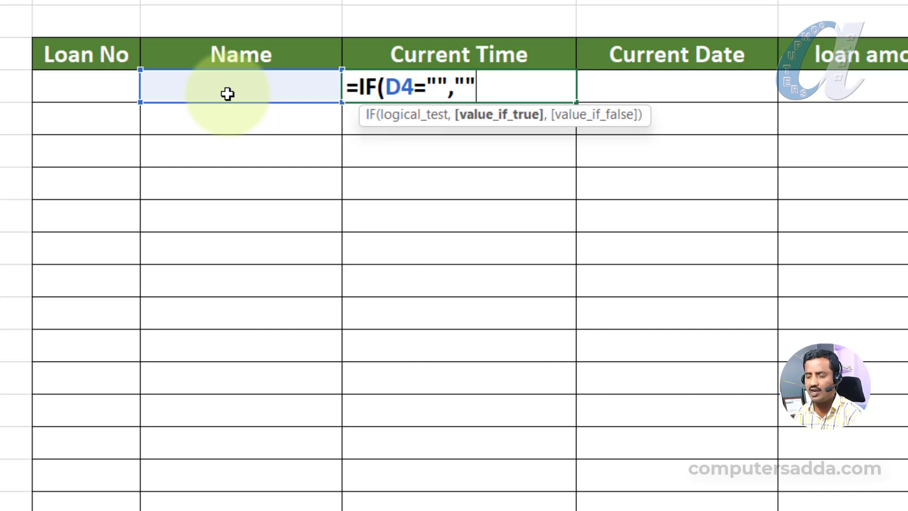
text("")
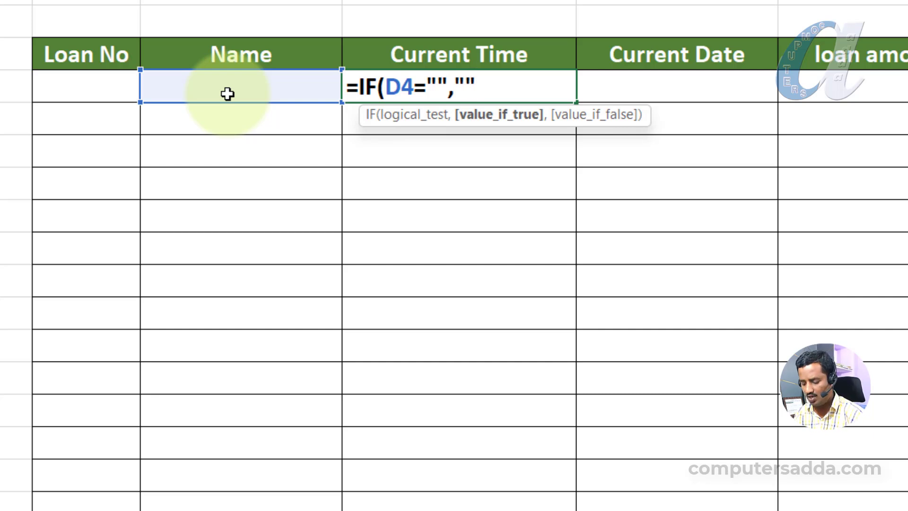
text(,)
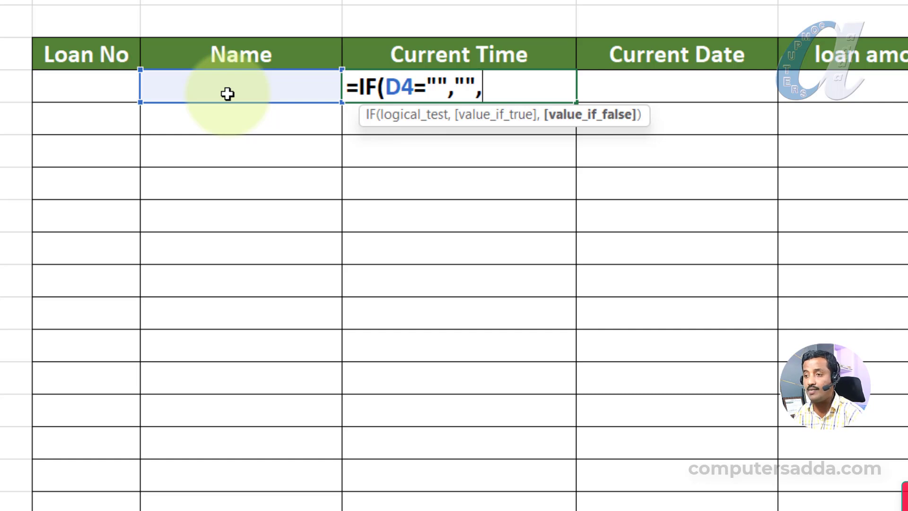
text(NOW)
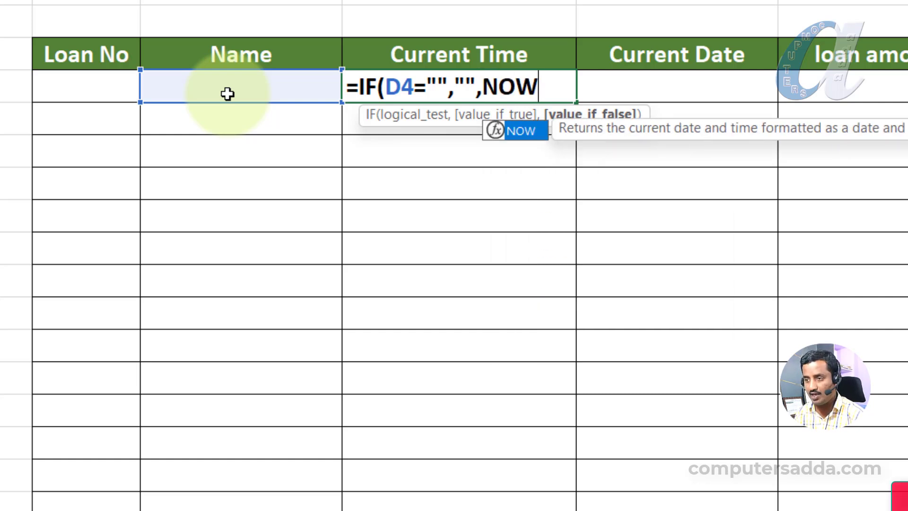
text(())
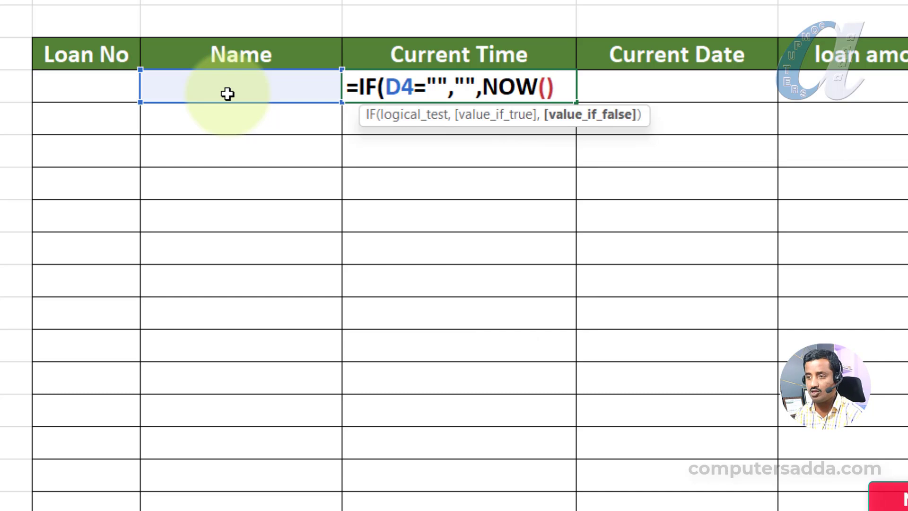
text())
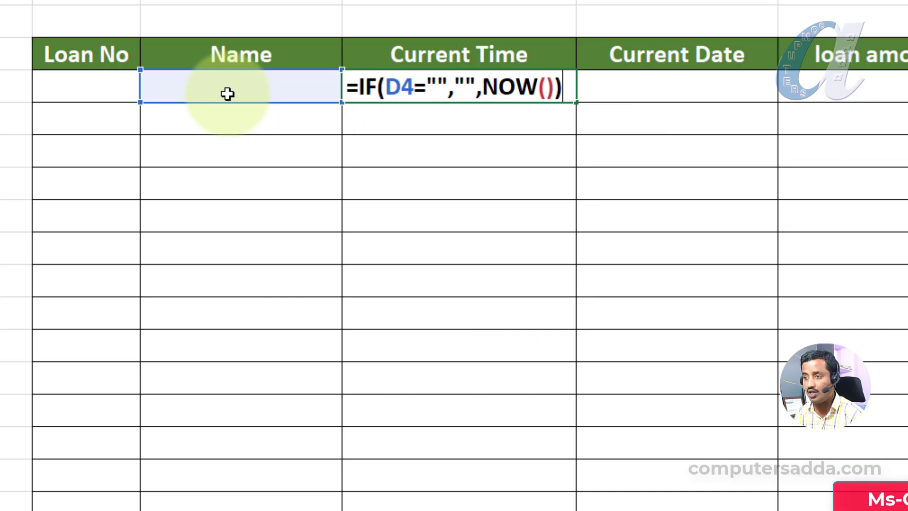
key(Return)
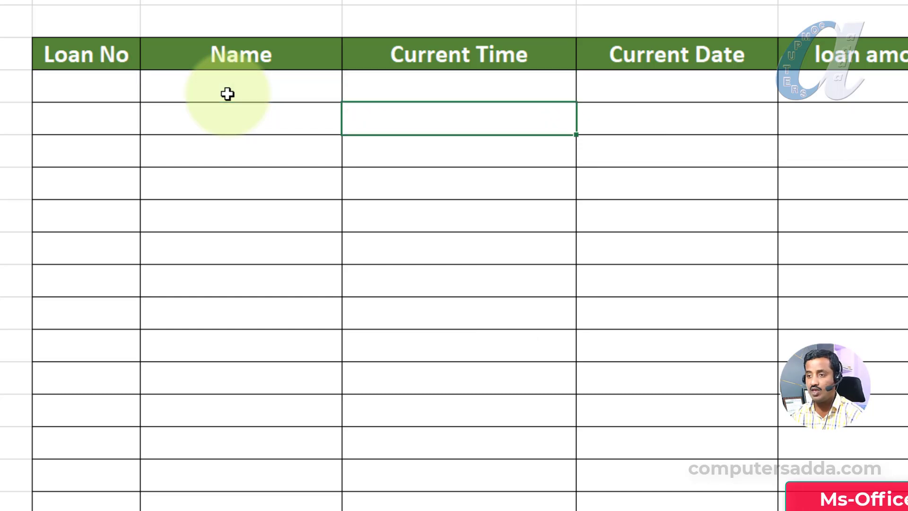
Enter a loan number and the borrower's name in the first row below the headers.
click(221, 92)
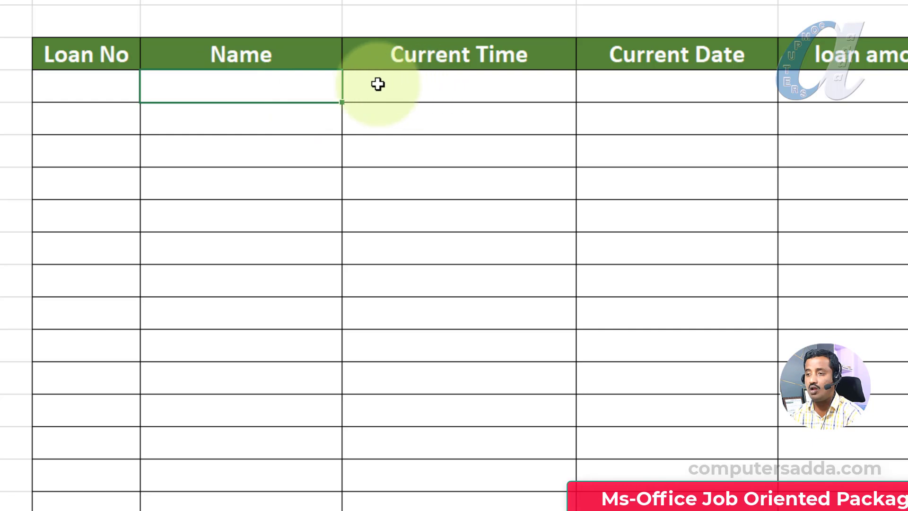
click(94, 82)
text(1023)
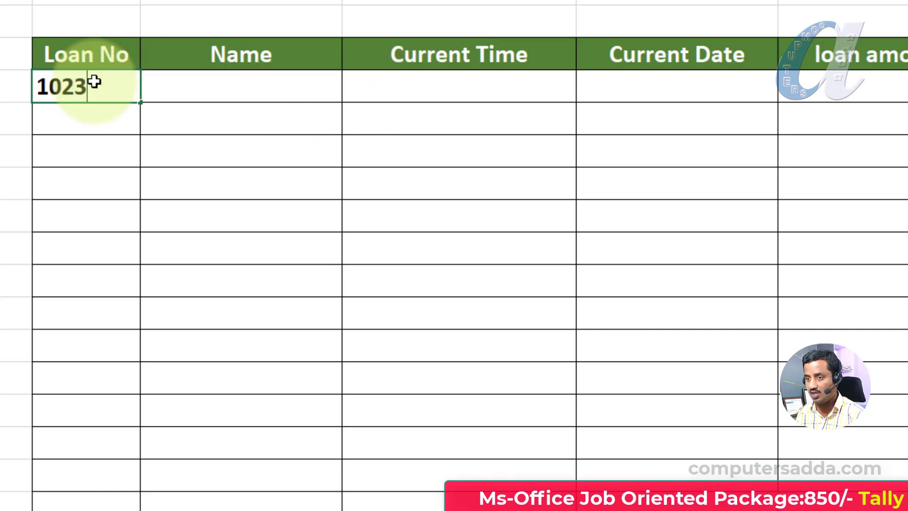
key(Tab)
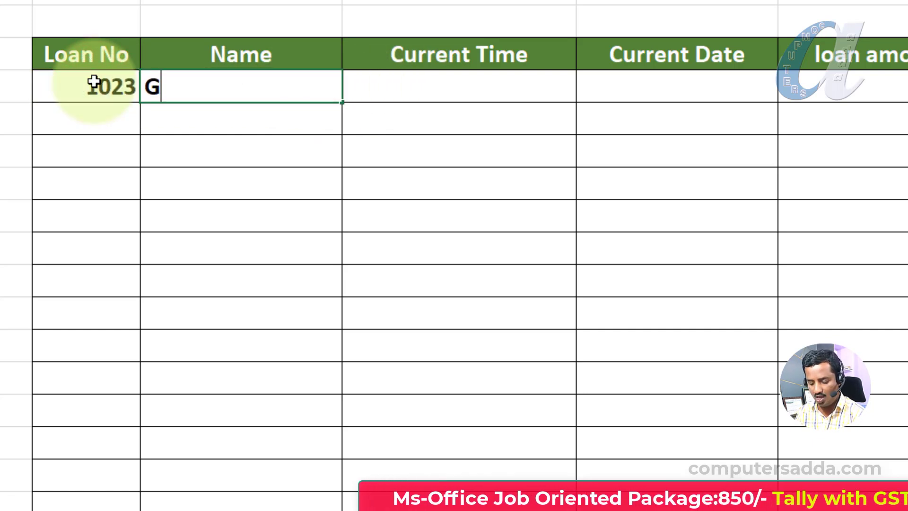
text(GANESH)
key(Tab)
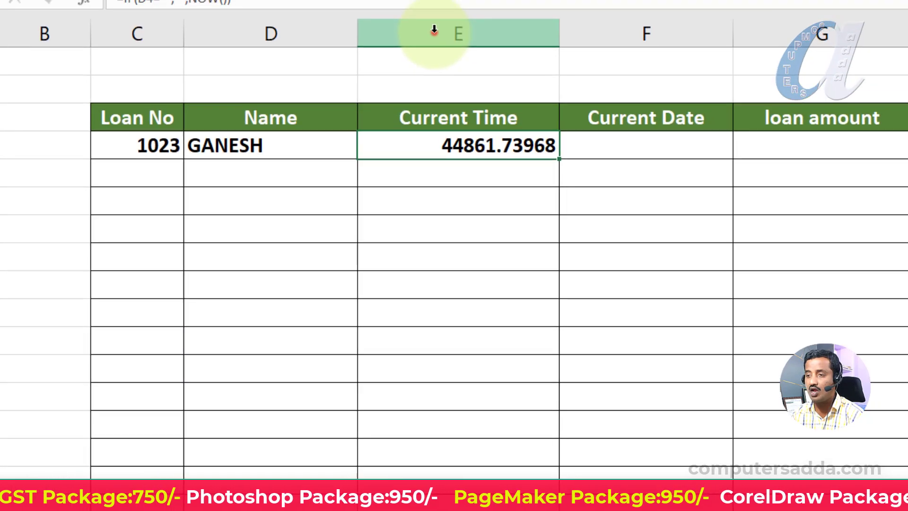
Format the whole Current Time column with the time type 1.30.55 PM.
click(433, 35)
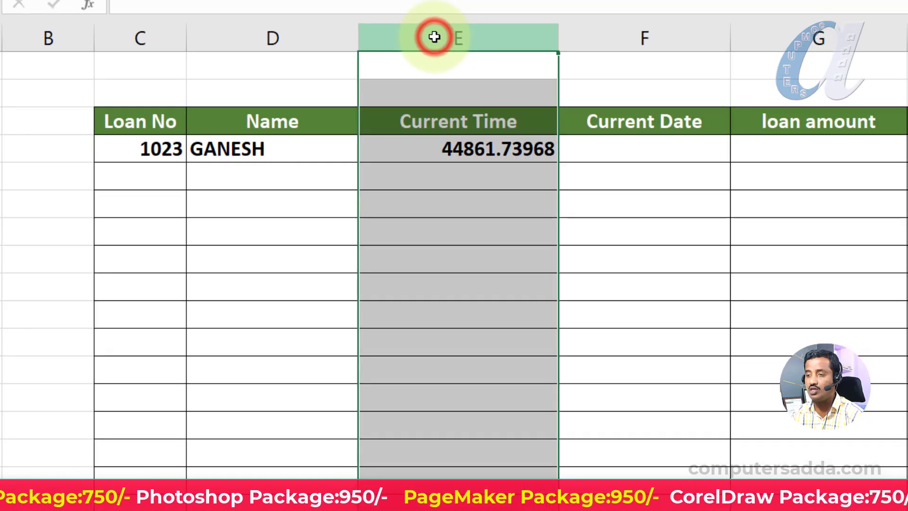
right_click(432, 70)
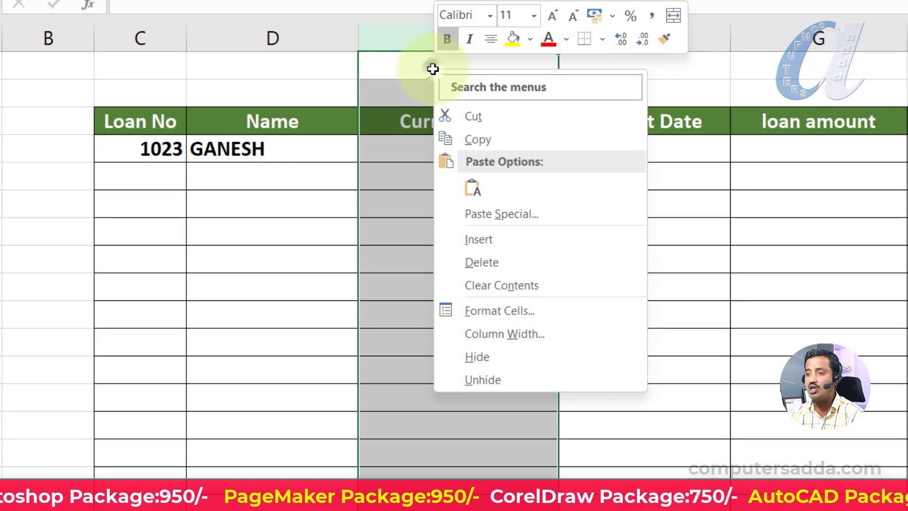
click(473, 311)
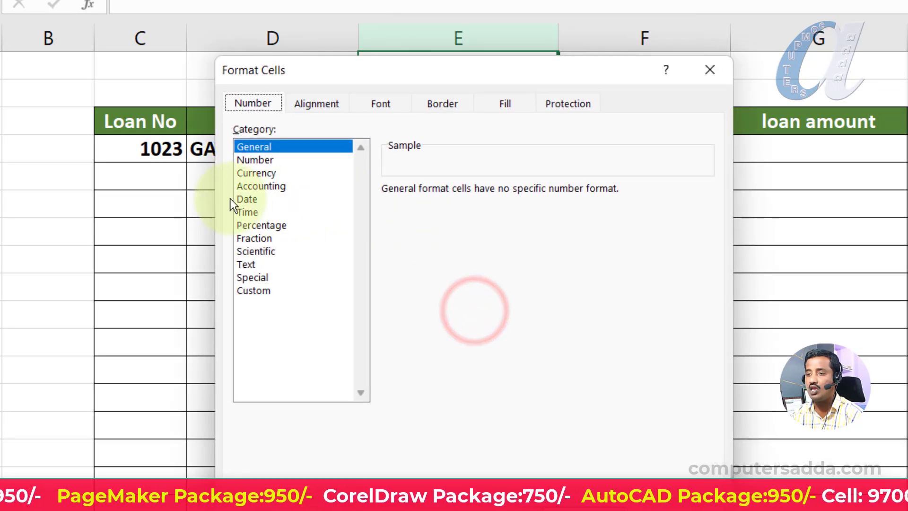
click(251, 213)
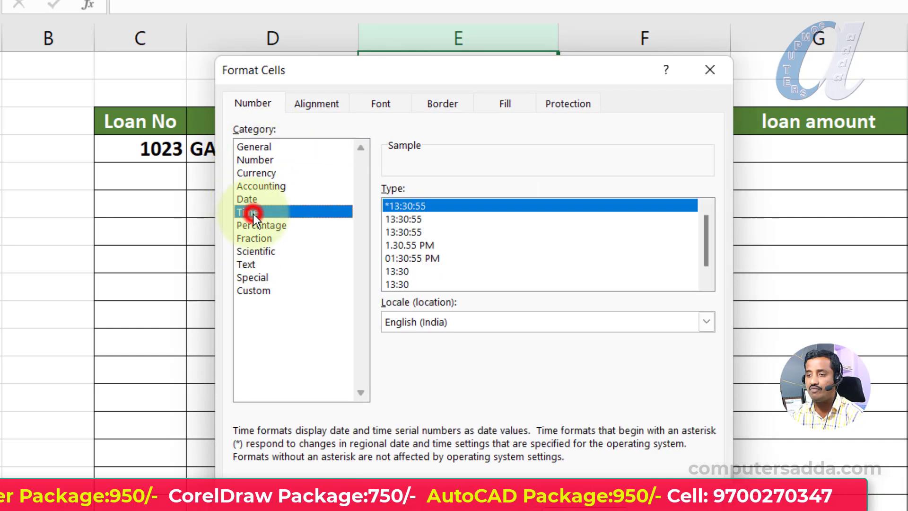
click(419, 245)
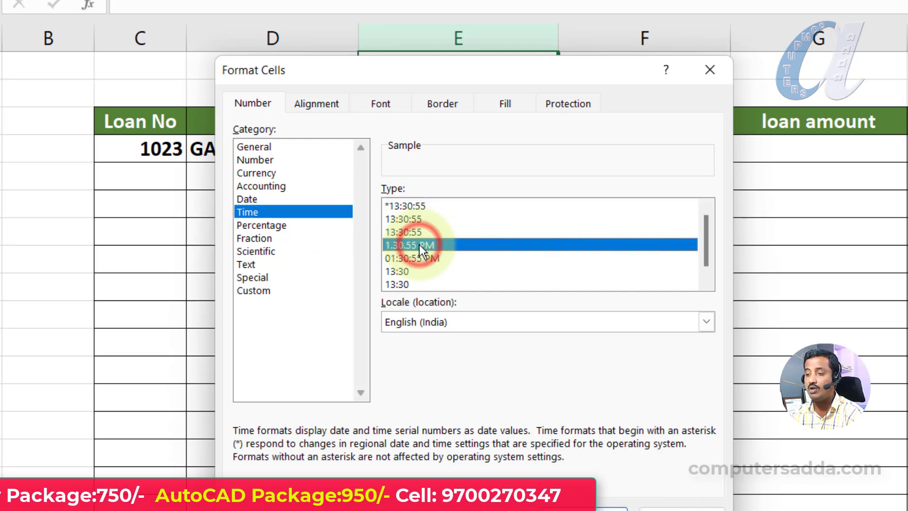
click(568, 505)
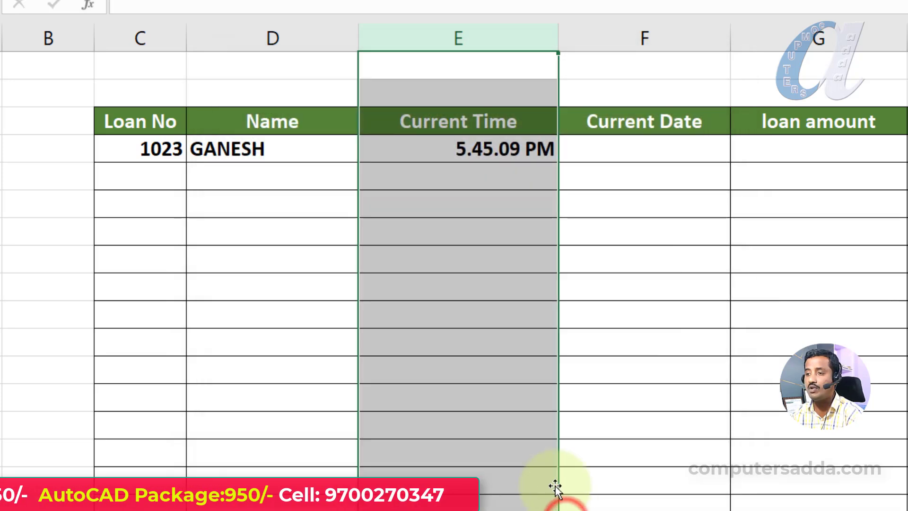
click(439, 149)
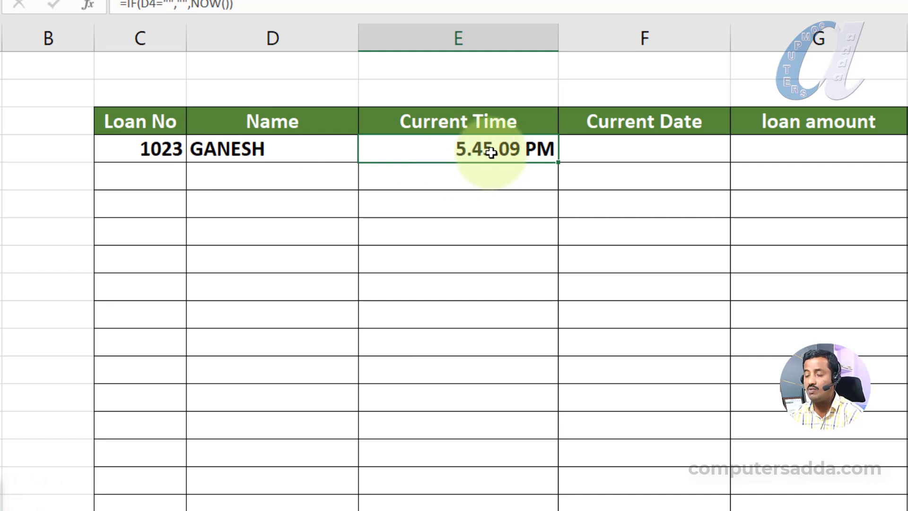
Try entering a second borrower's name in D5 to test the time formula, and undo the entry.
click(211, 177)
double_click(213, 178)
text(RAVI)
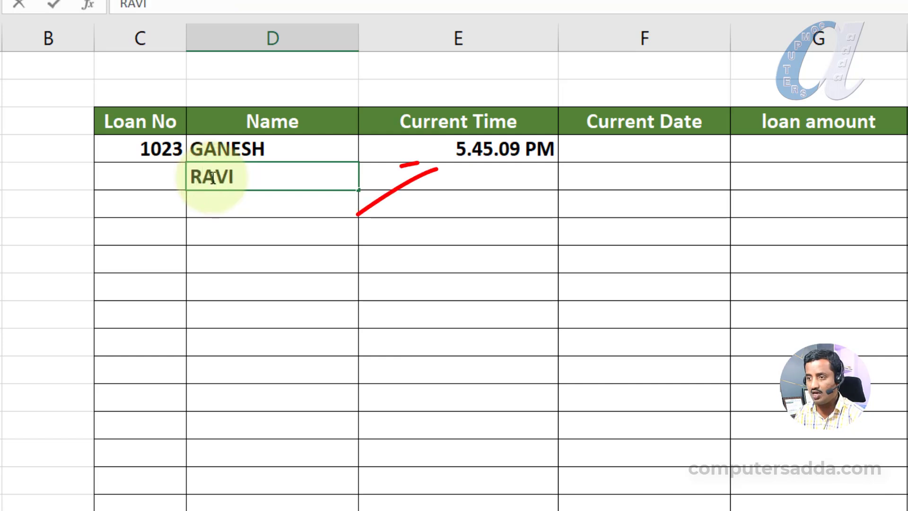
key(Return)
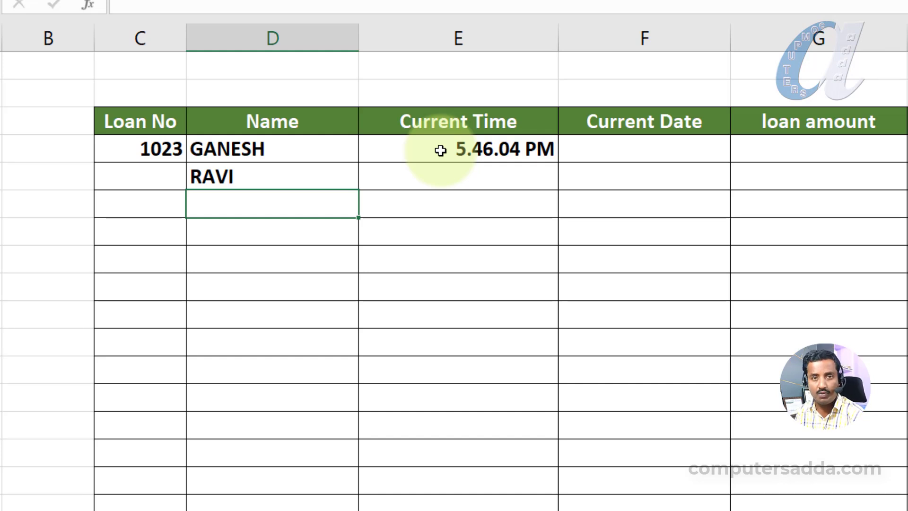
key(ctrl+z)
Trim the formula in the first Current Time cell back to =IF(.
double_click(461, 151)
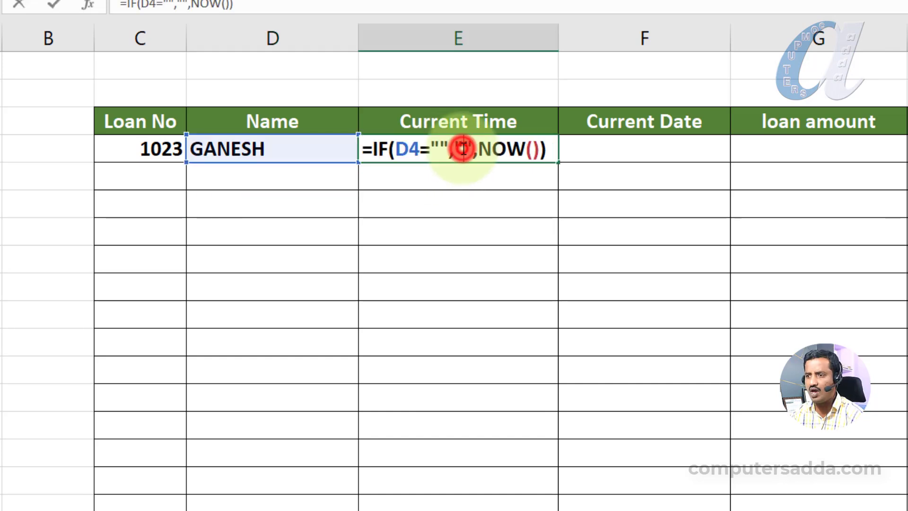
drag(463, 150, 557, 147)
key(BackSpace)
key(BackSpace)
key(BackSpace)
key(BackSpace)
key(BackSpace)
key(BackSpace)
key(BackSpace)
key(BackSpace)
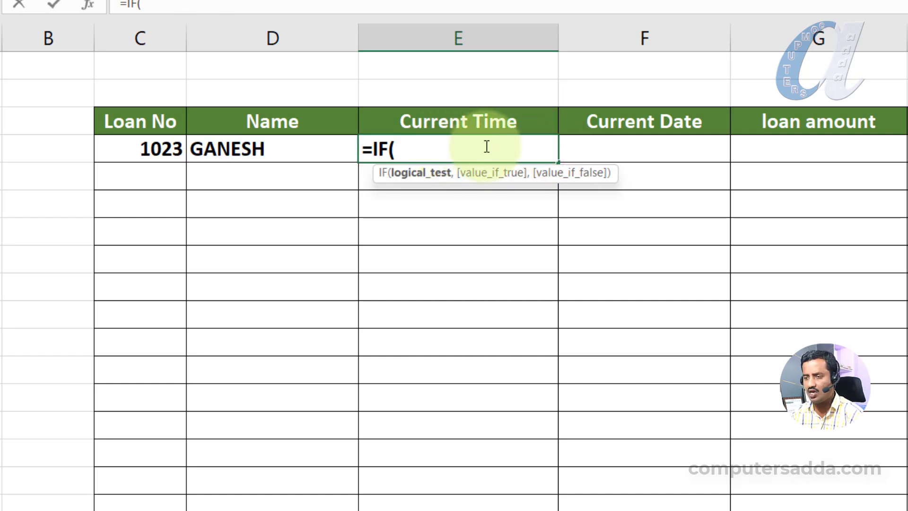
Add the logical test D4<>"" to the IF formula in E4.
click(301, 151)
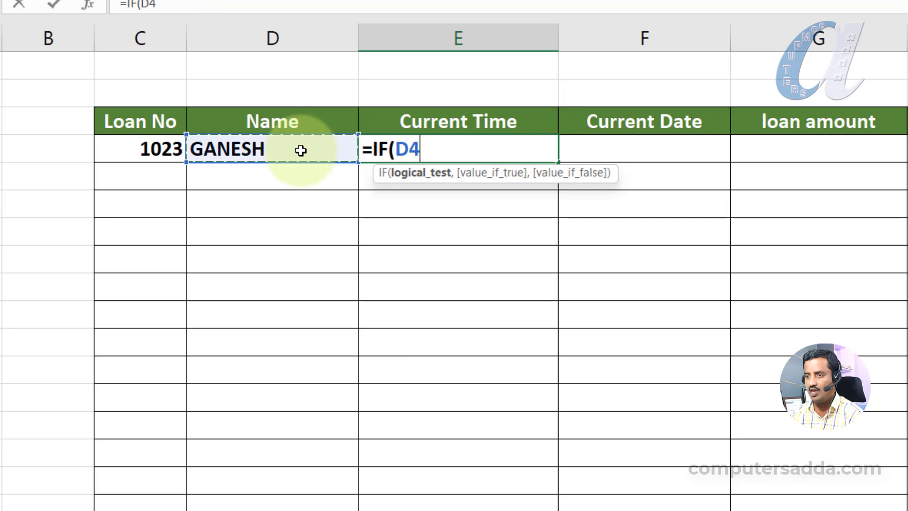
text(<)
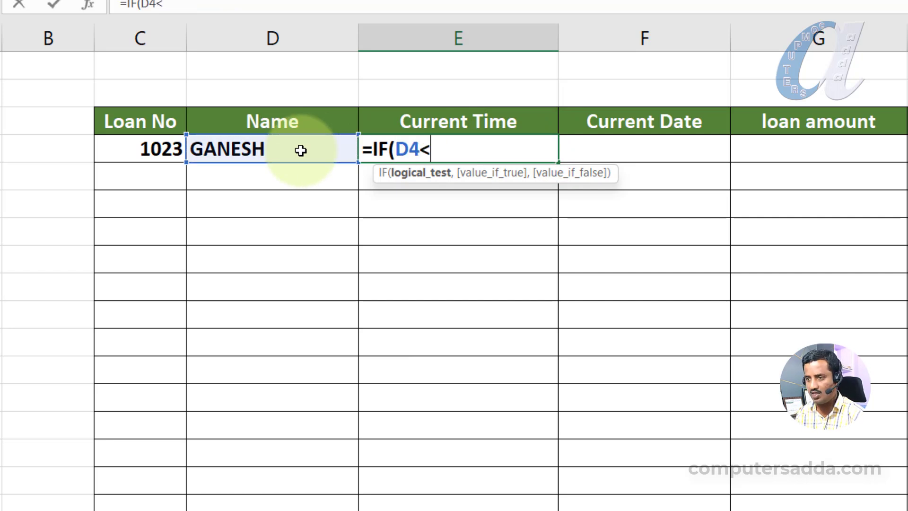
text(>")
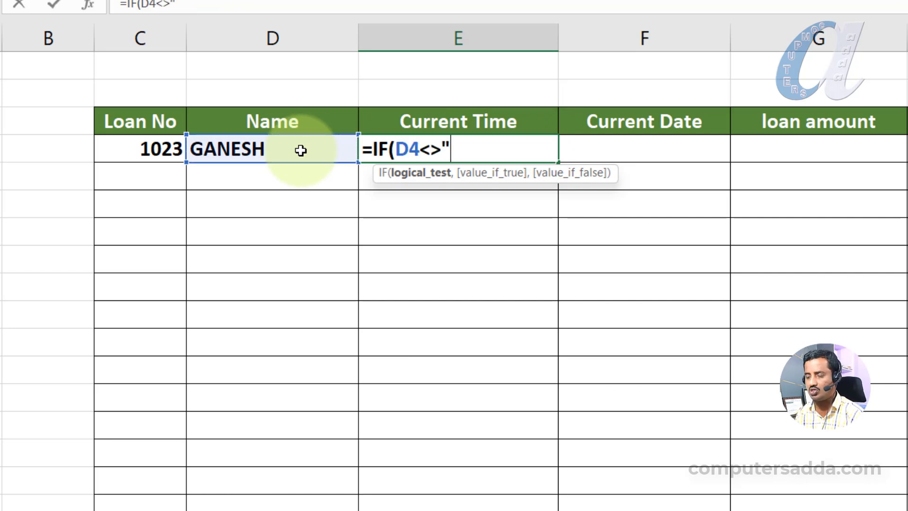
text(")
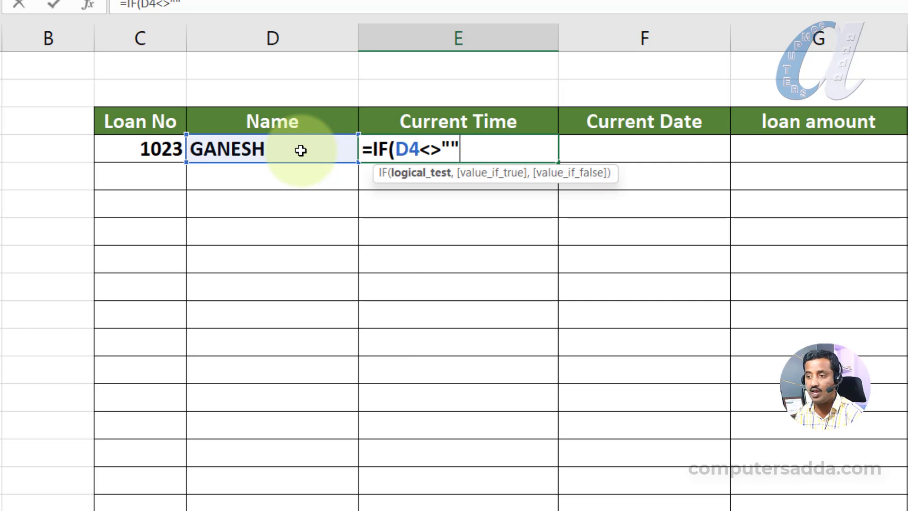
text(,)
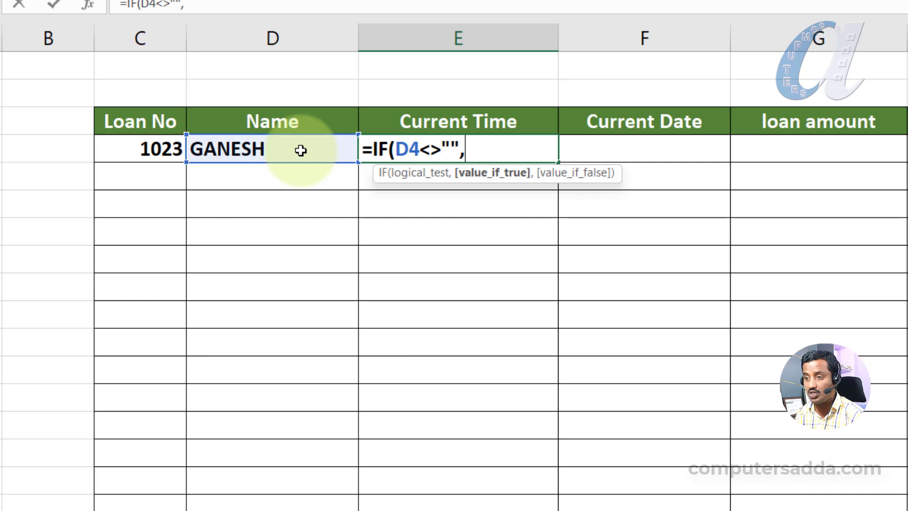
Nest IF(E4="",NOW(),E4) as the true value, so the finished formula in E4 reads =IF(D4<>"",IF(E4="",NOW(),E4),"").
text(IF)
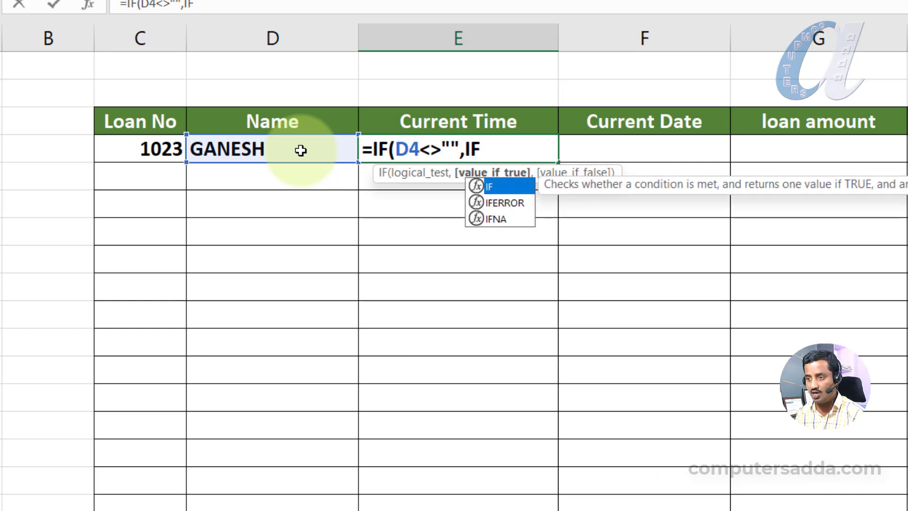
text(()
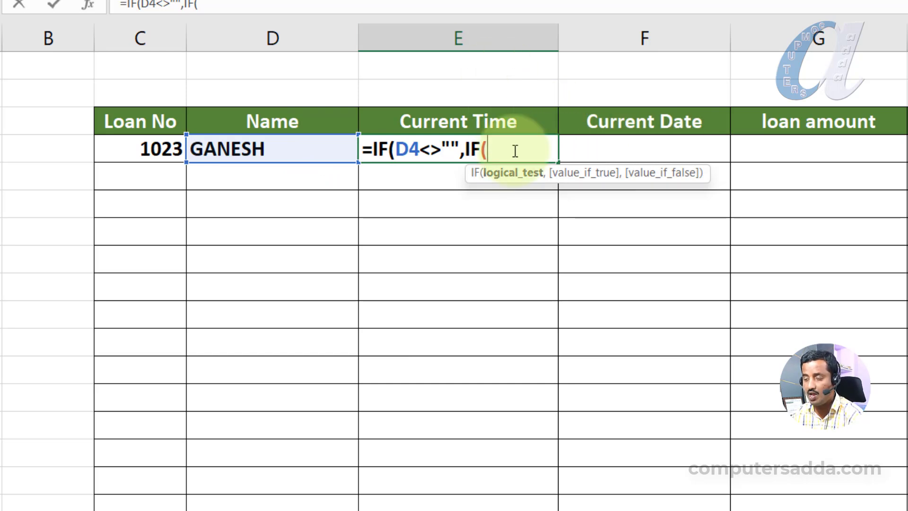
text(E4="")
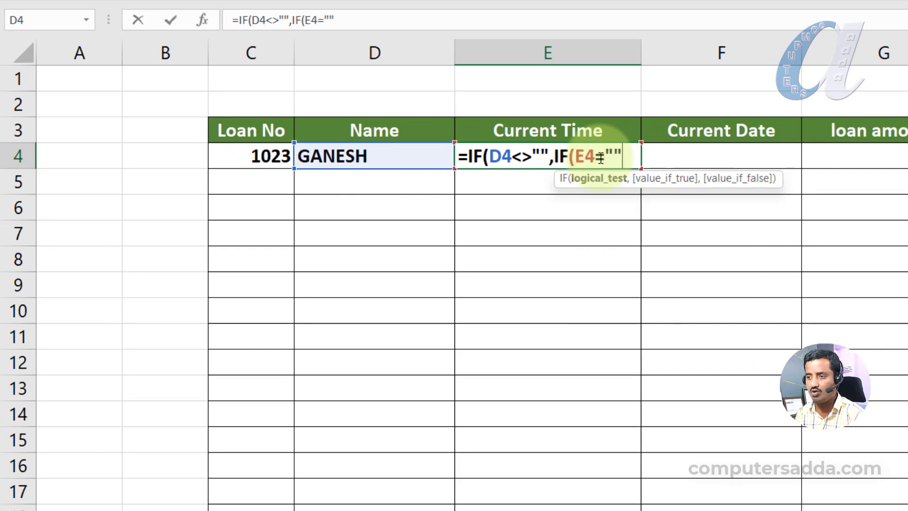
text(,)
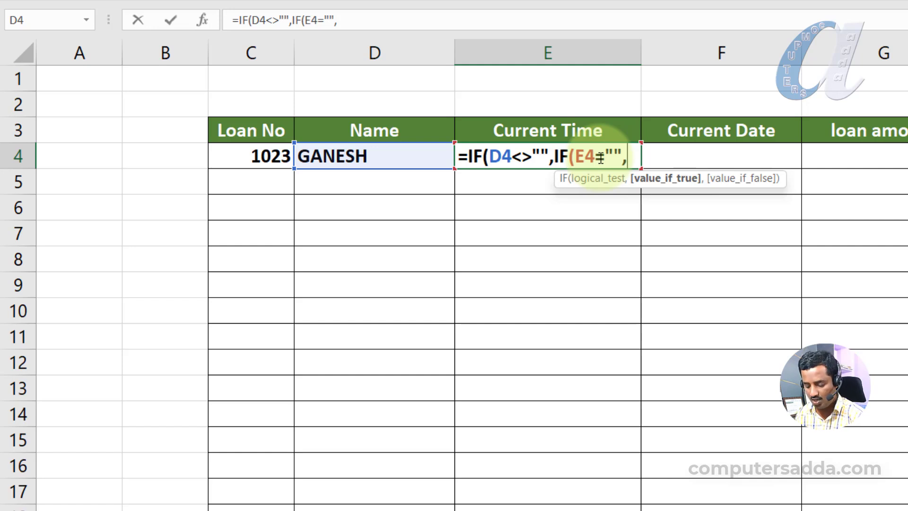
text(NOW(),)
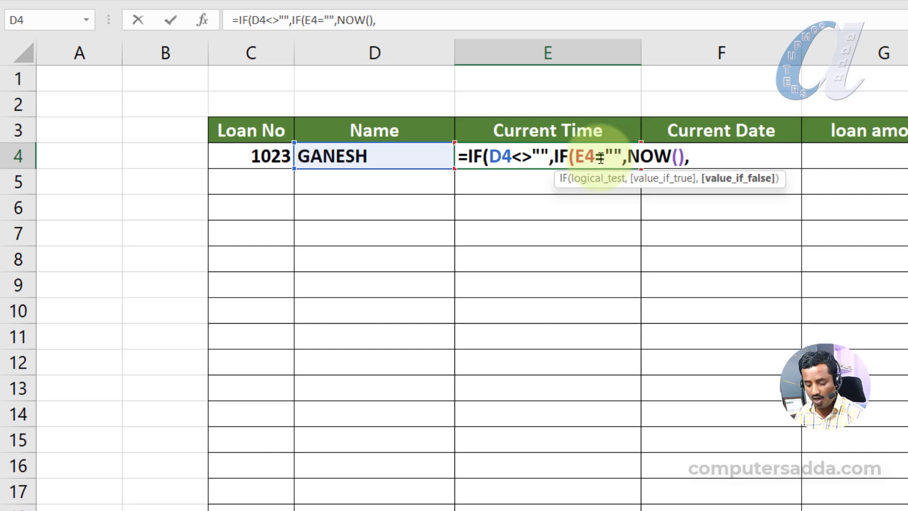
text(E4)
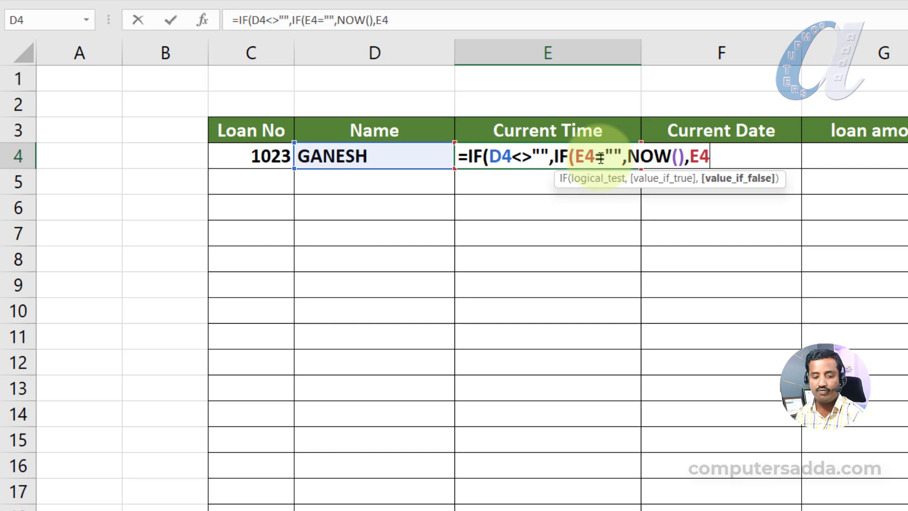
text(),)
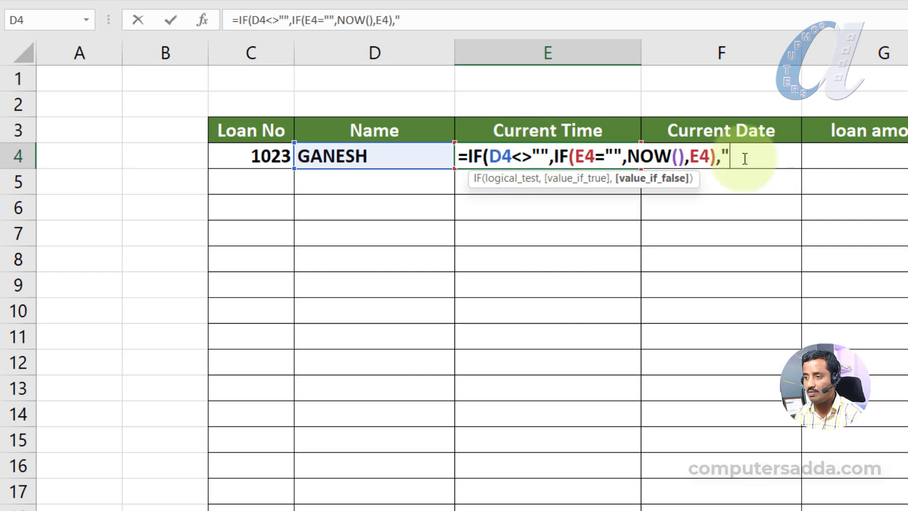
text(""))
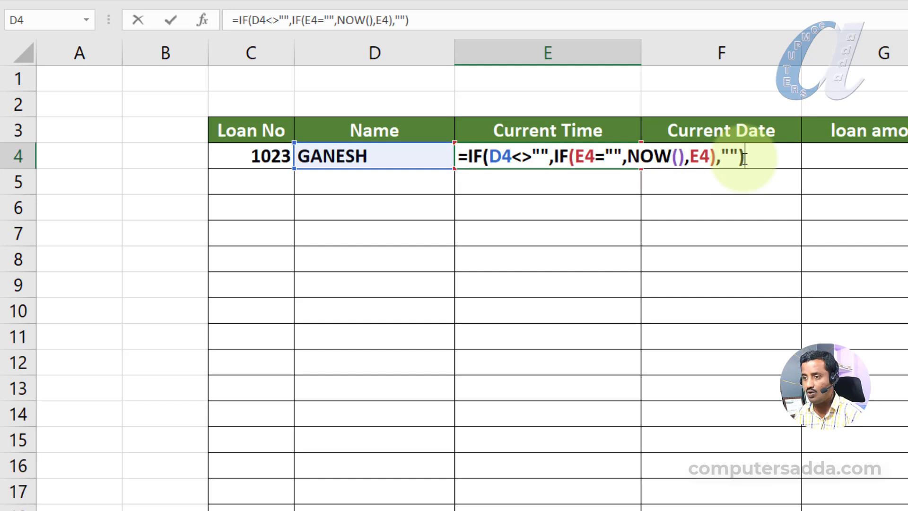
key(Return)
Clear the borrower's name in D4 and enter a different borrower's name there.
click(336, 153)
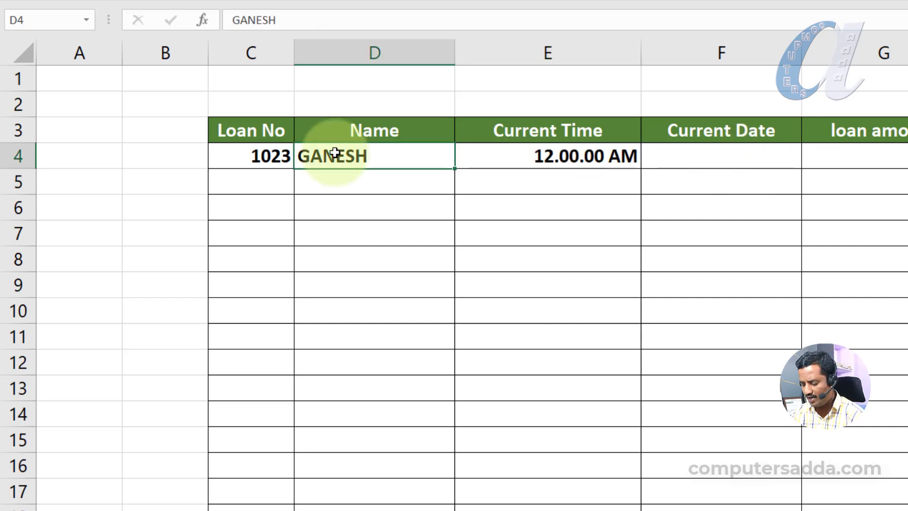
key(Delete)
click(346, 158)
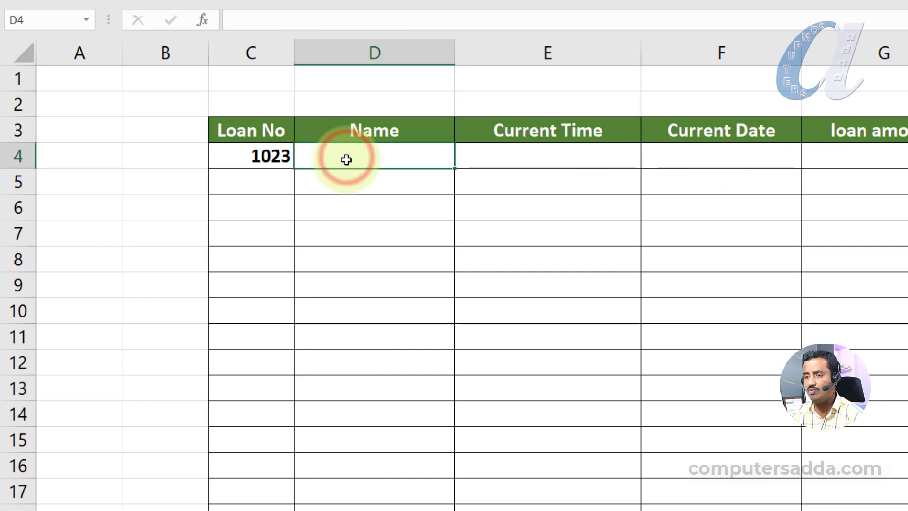
text(RAVI)
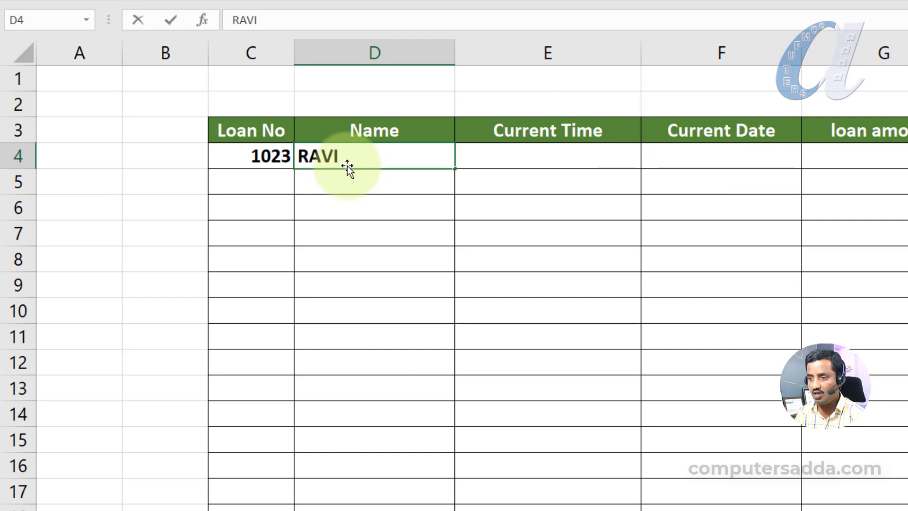
key(Return)
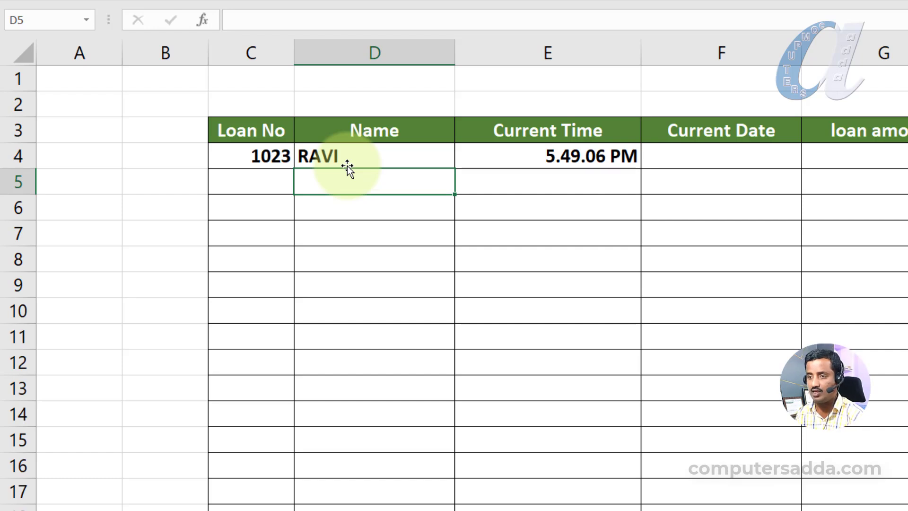
Enter a loan number and borrower's name in row 5, and fill the E4 formula down the Current Time column.
key(Left)
text(1056)
key(Tab)
text(VIJ)
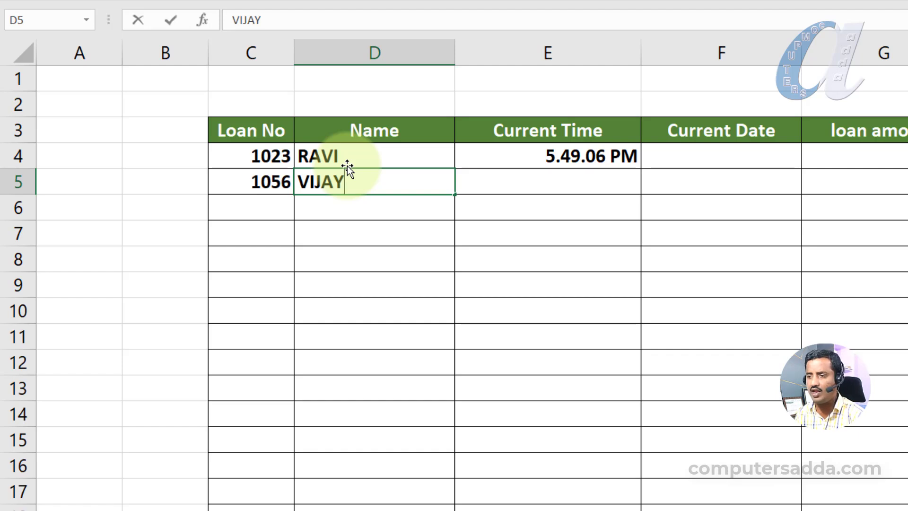
key(Tab)
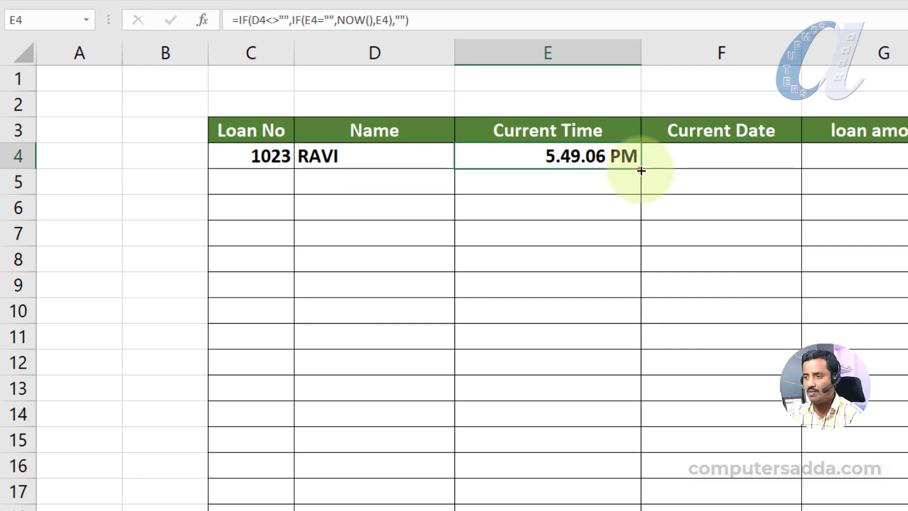
drag(641, 169, 615, 508)
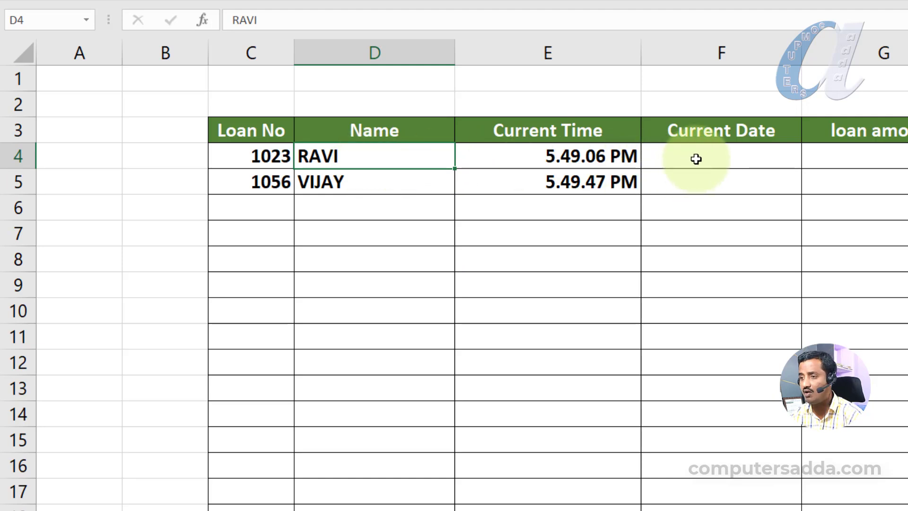
Copy the text of the Current Time formula in E4 and paste it into the Current Date cell F4.
click(552, 156)
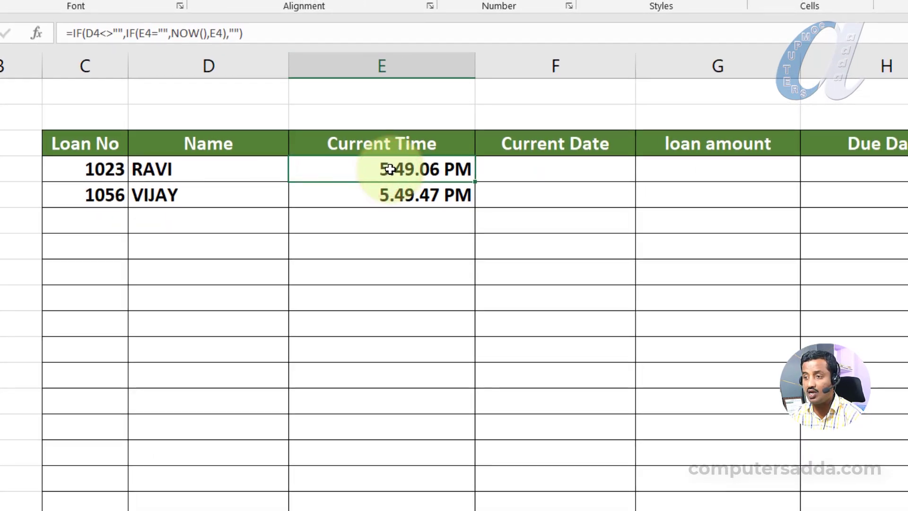
double_click(337, 169)
drag(292, 169, 612, 173)
key(ctrl+c)
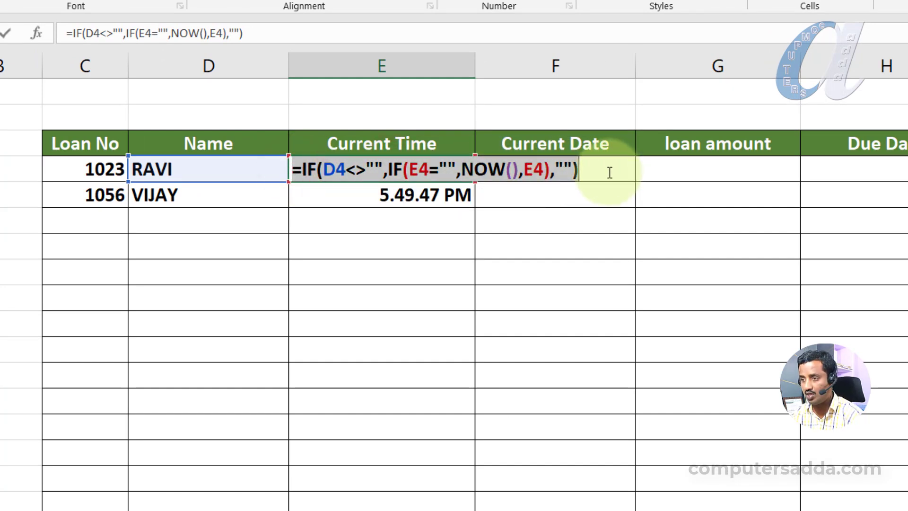
key(Return)
click(568, 173)
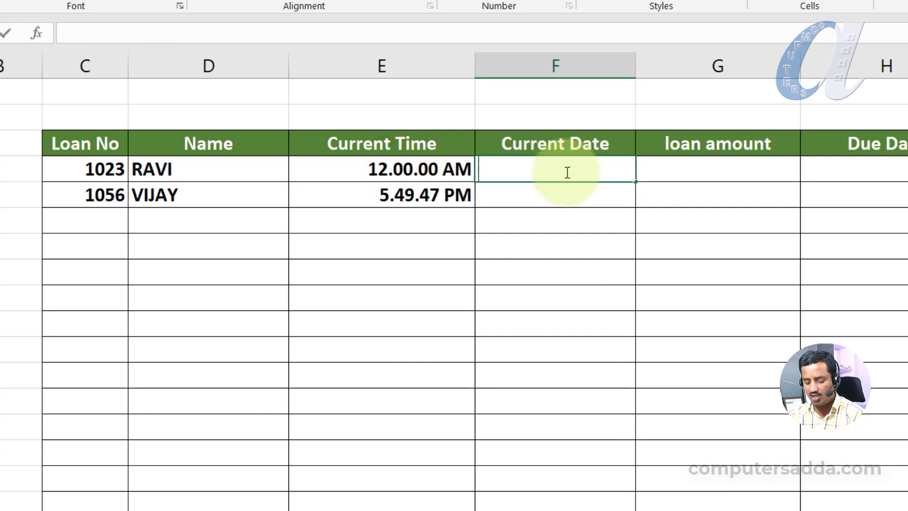
key(ctrl+v)
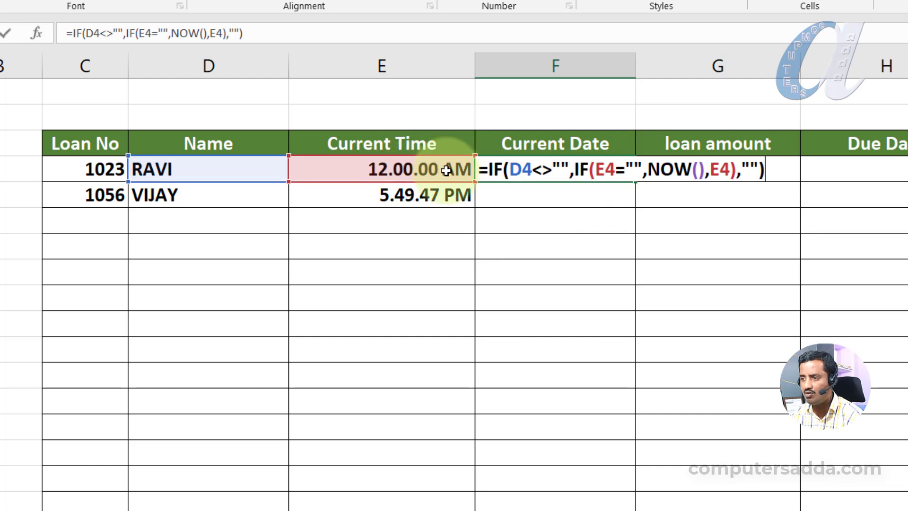
Change both E4 references in F4 so it reads =IF(D4<>"",IF(F4="",NOW(),F4),""), and fill the formula down the Current Date column.
click(597, 170)
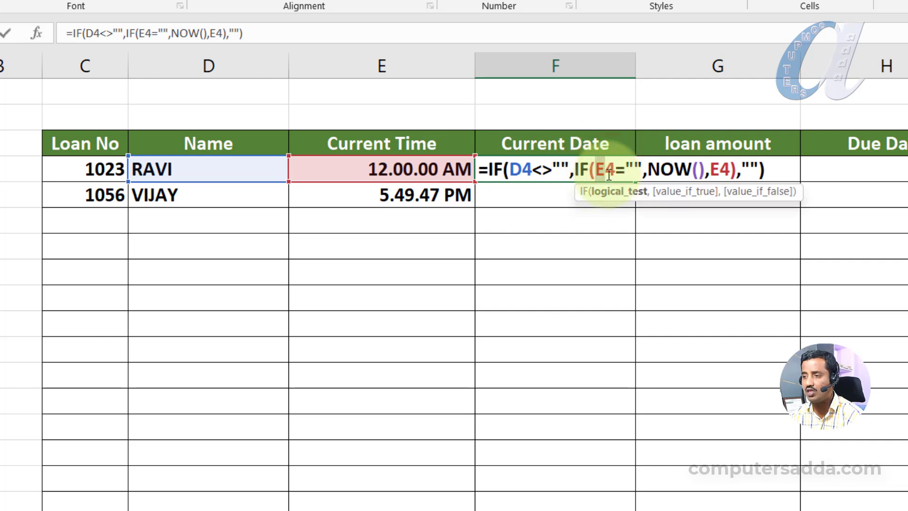
key(Delete)
text(F)
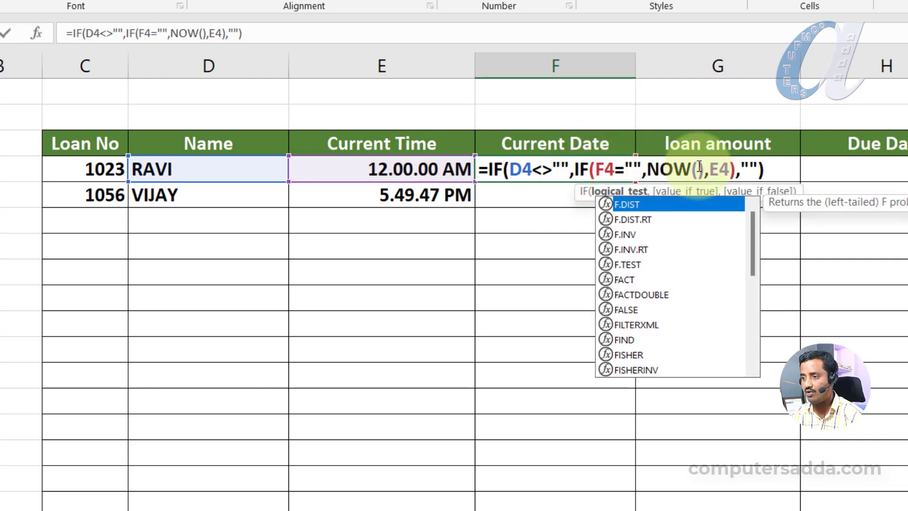
click(717, 169)
key(Delete)
text(F)
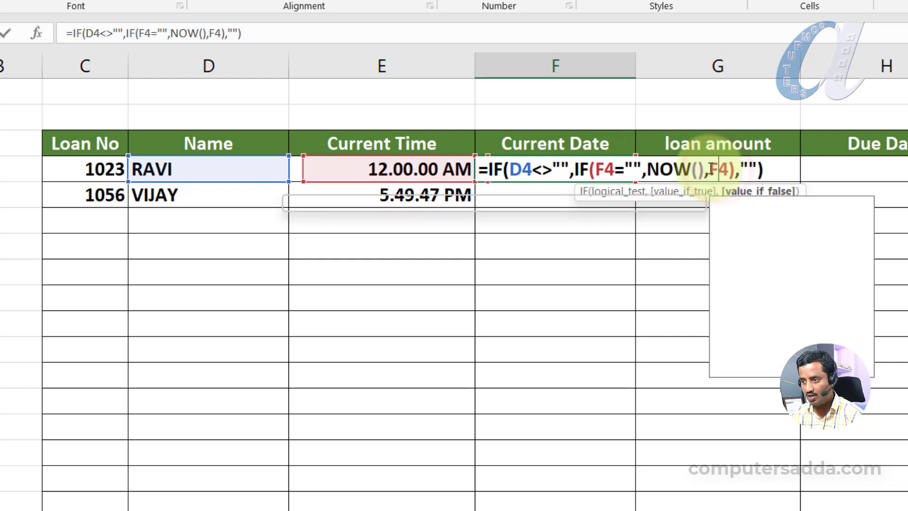
key(Return)
click(588, 171)
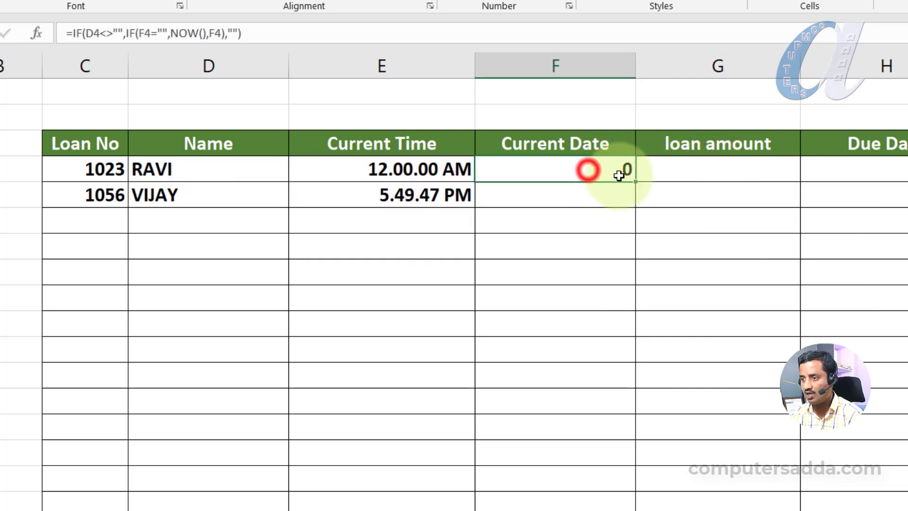
drag(633, 181, 582, 507)
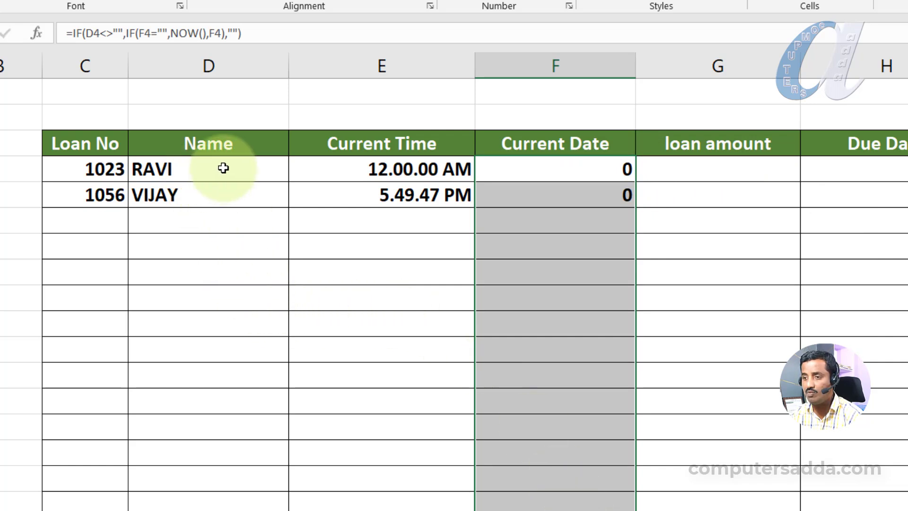
Clear the borrowers' names in D4:D5 and enter a borrower's name in D4.
drag(222, 169, 223, 195)
key(Delete)
click(202, 172)
text(VIJAY)
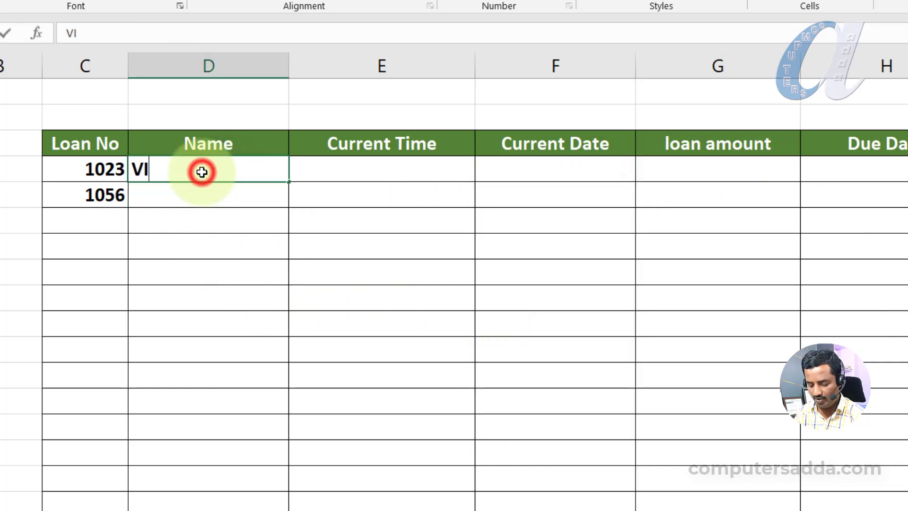
key(Return)
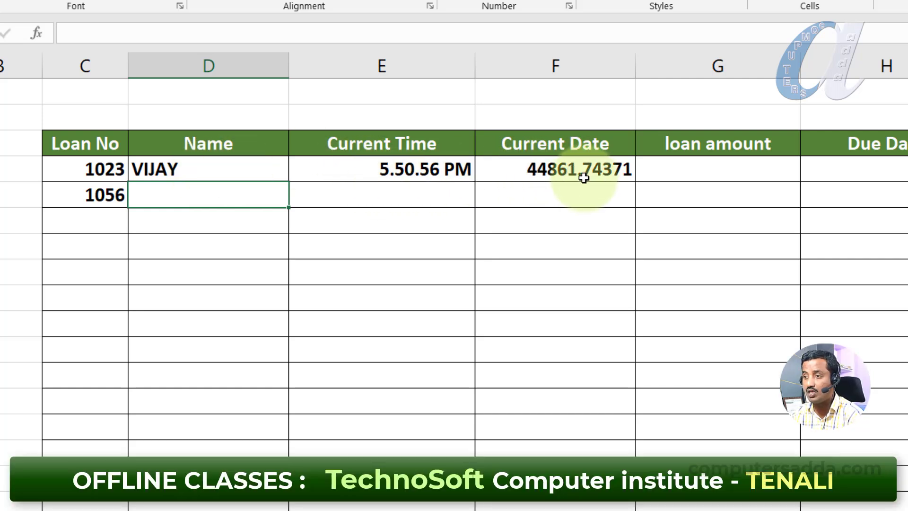
Format the whole Current Date column F as Date with the type *14 March 2012.
click(551, 65)
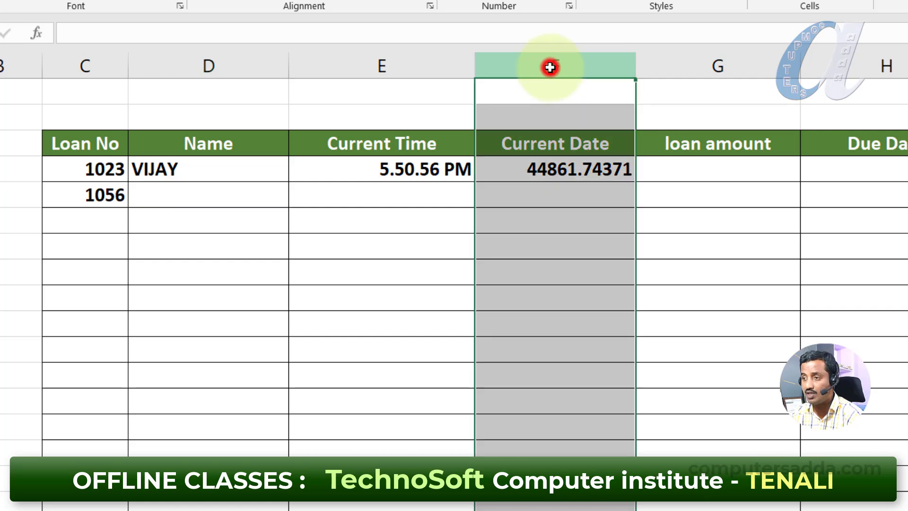
key(ctrl+1)
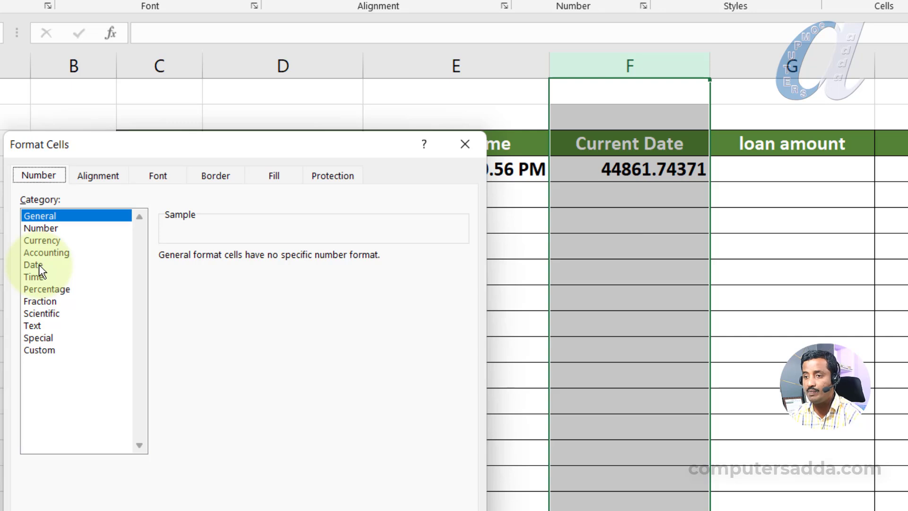
click(38, 265)
click(197, 283)
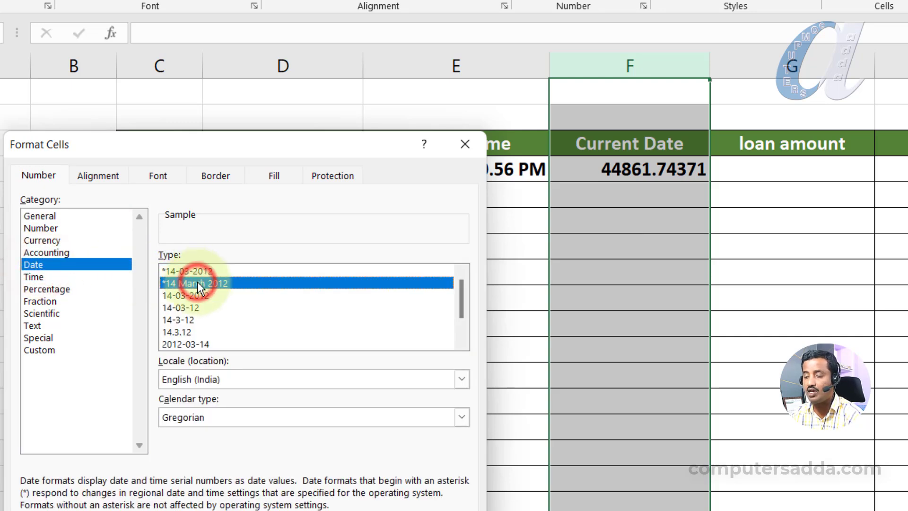
click(379, 510)
Enter a borrower's name in D5 for the second loan.
click(343, 202)
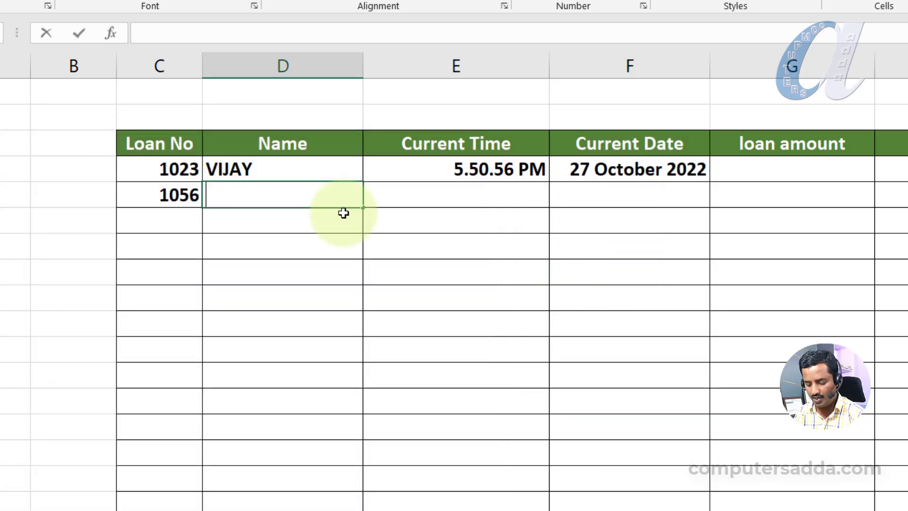
text(GANESH)
key(Return)
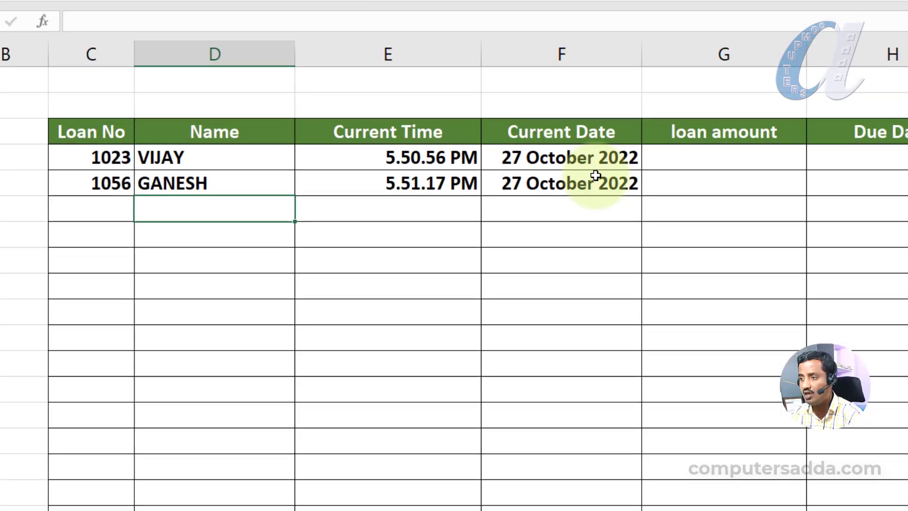
click(523, 134)
text(25)
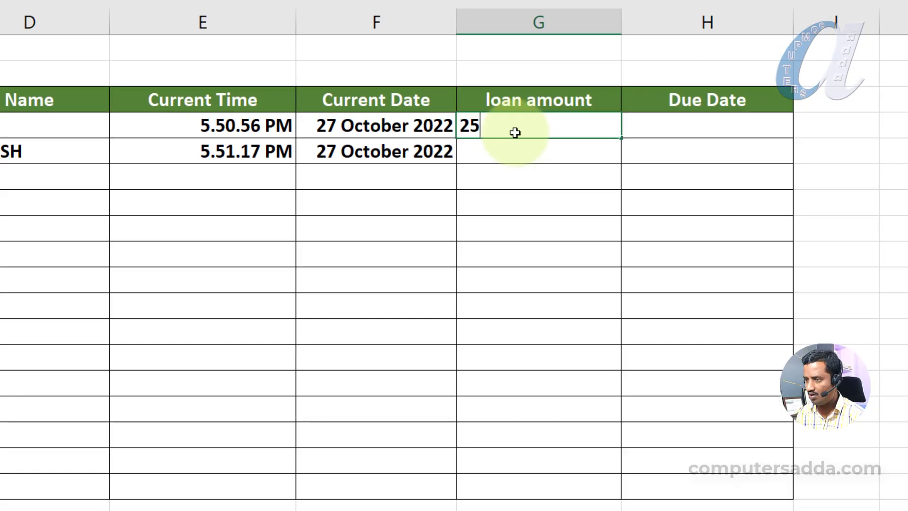
text(000)
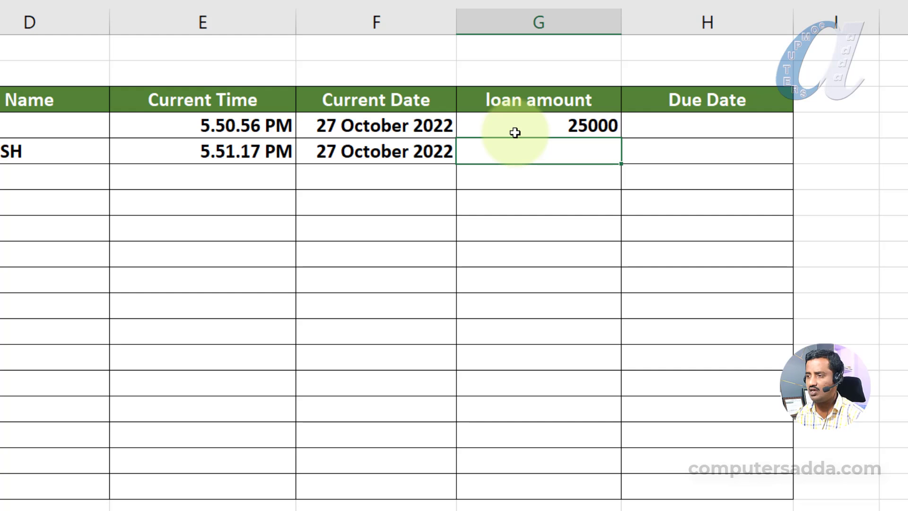
click(535, 128)
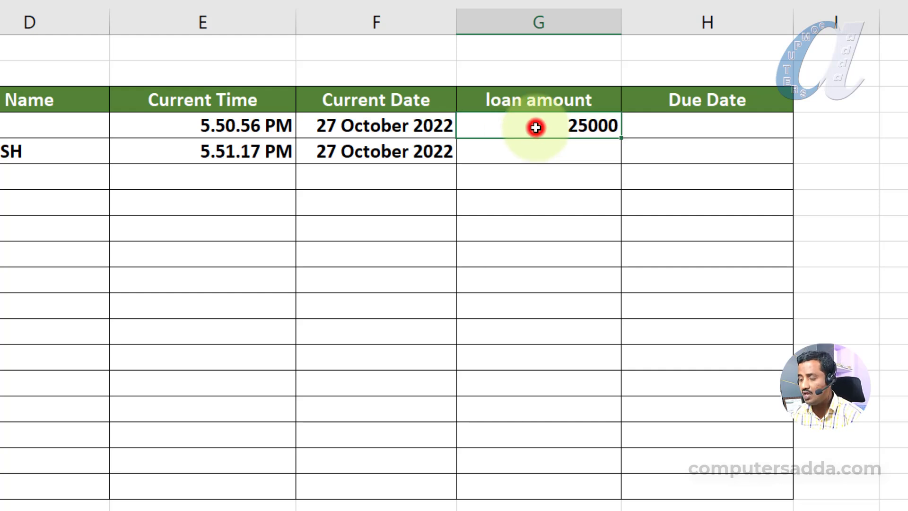
key(Delete)
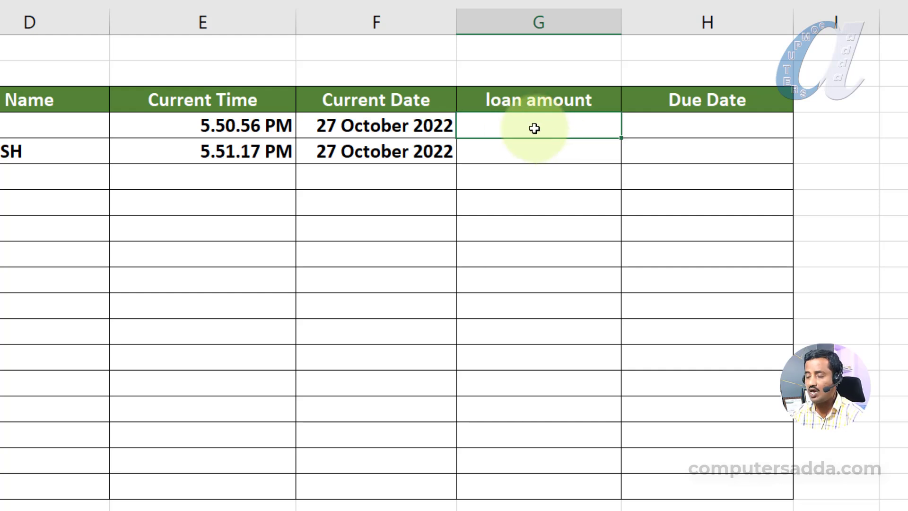
Begin an IF formula in the Due Date cell H4 with the logical test G4="".
click(655, 127)
text(=)
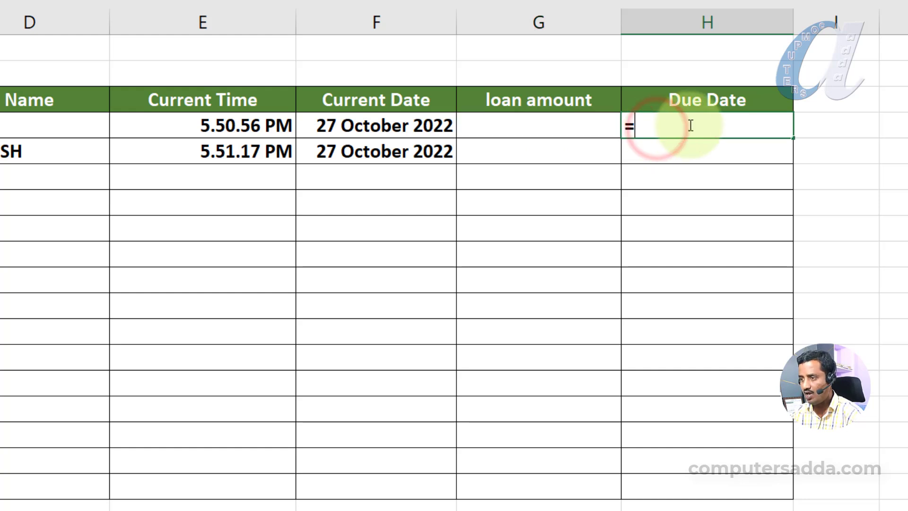
text(IF)
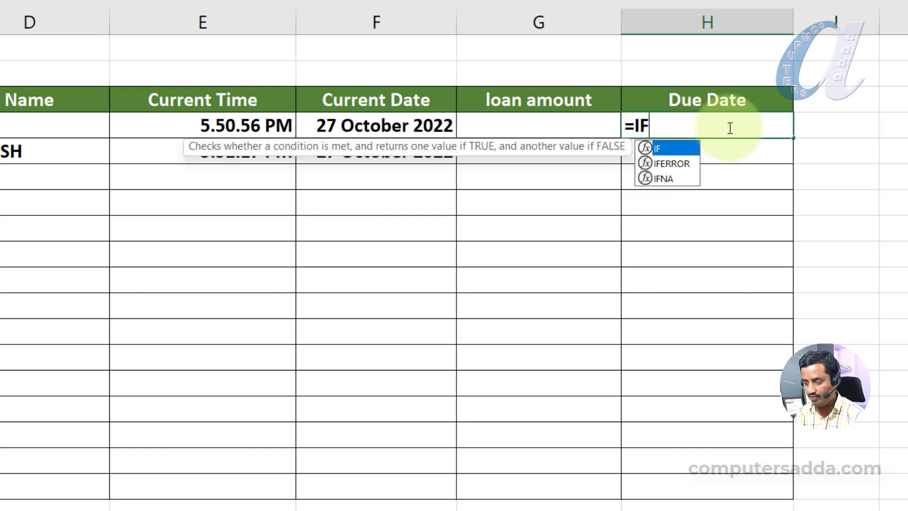
text(()
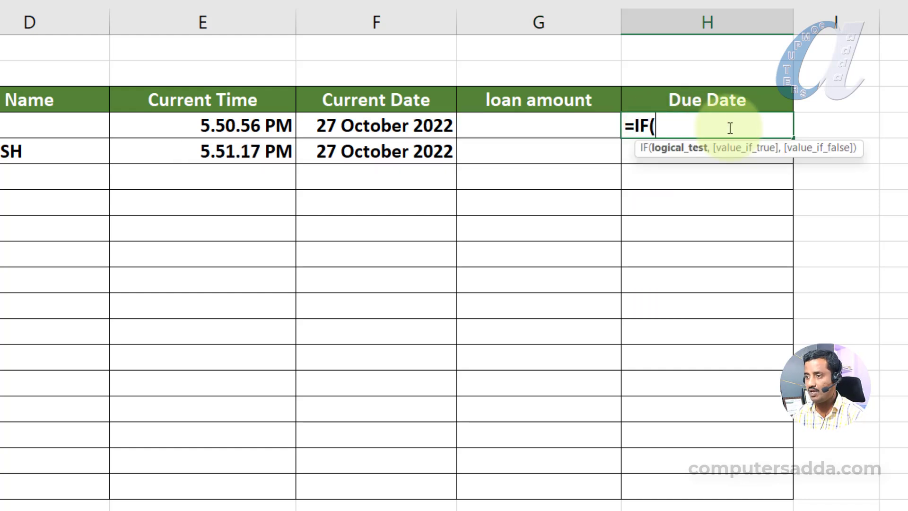
click(547, 122)
text(=)
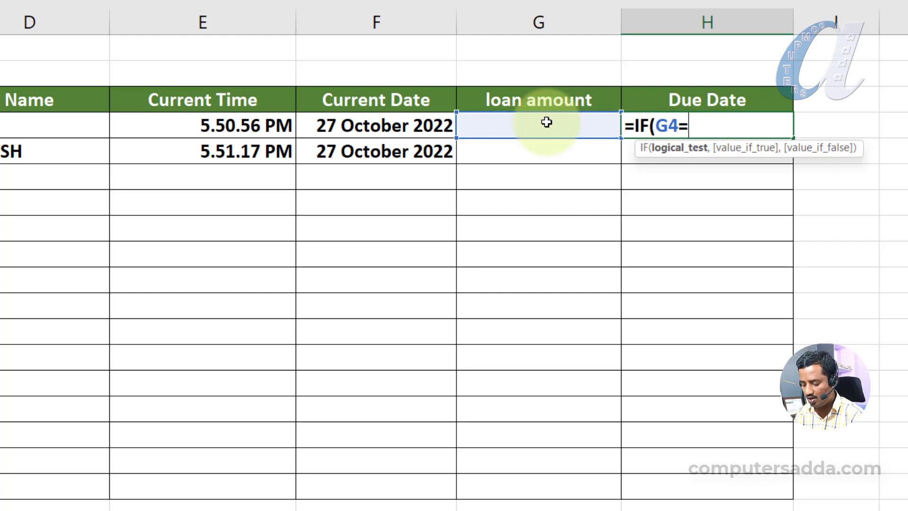
text("")
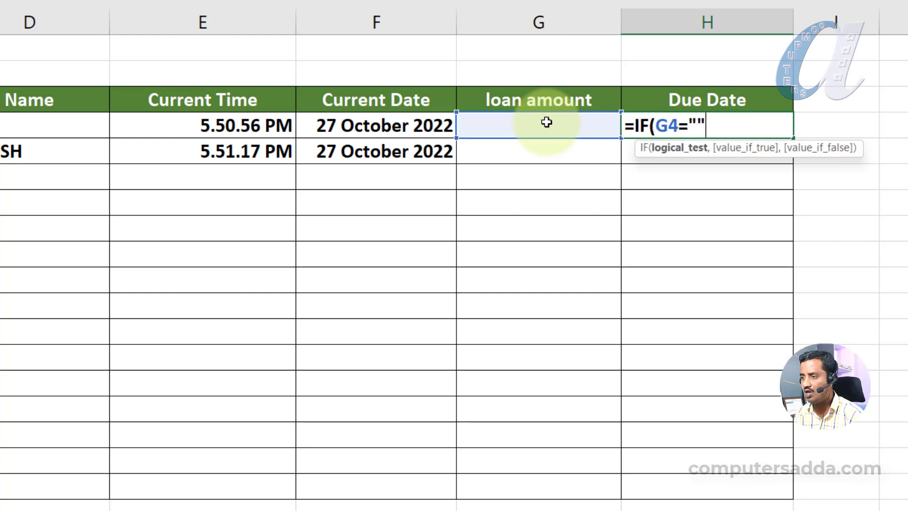
Complete the H4 formula with "" as the true value and F4+90 as the false value.
text(,)
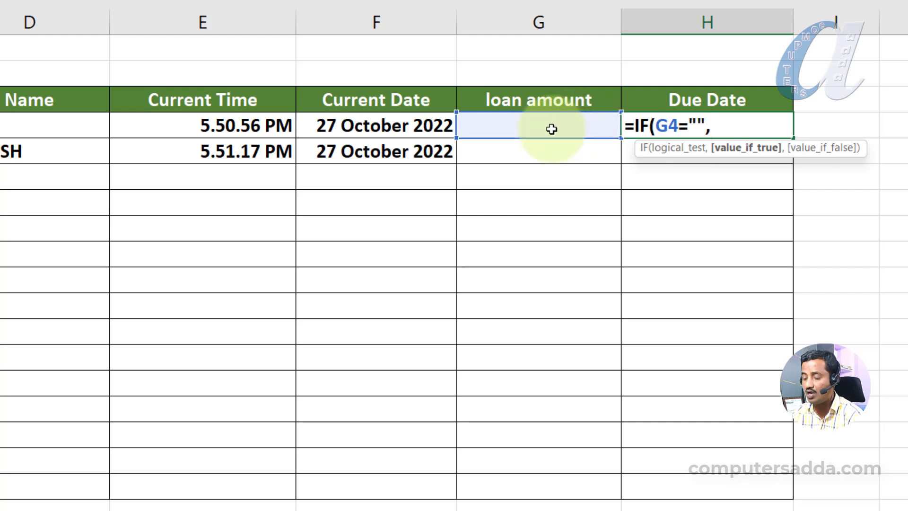
text("")
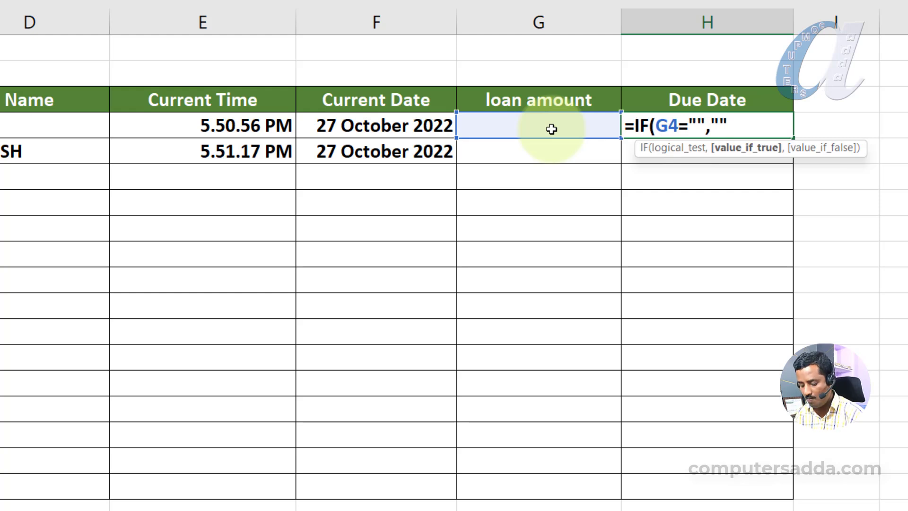
text(,)
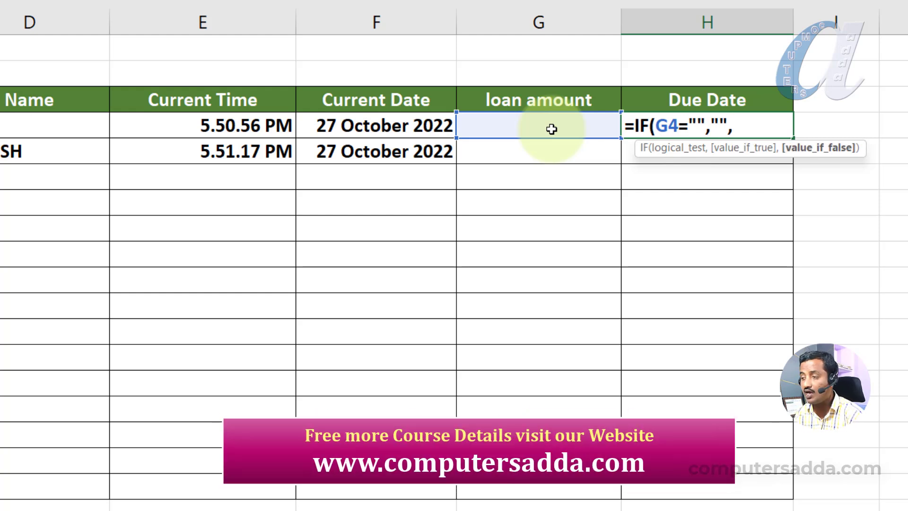
click(416, 127)
text(+45)
key(BackSpace)
key(BackSpace)
text(90))
key(Return)
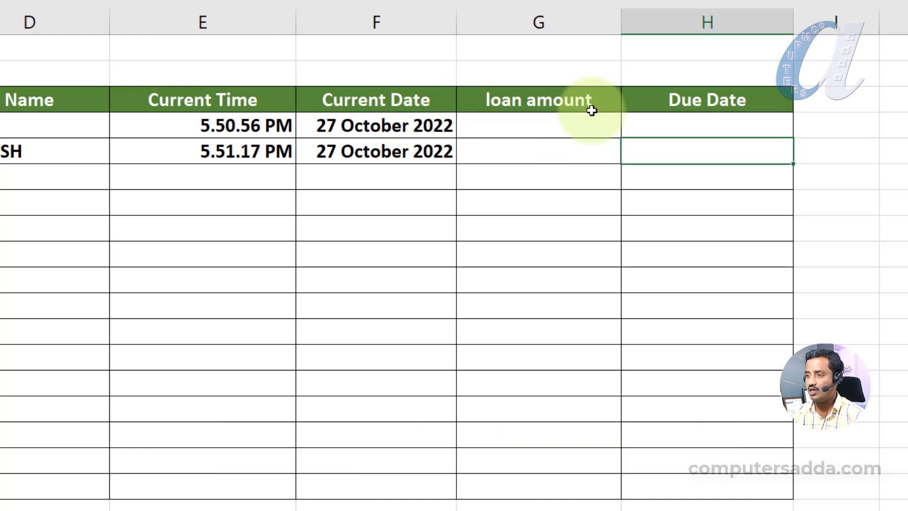
Enter a loan amount of 25000 in G4.
click(519, 128)
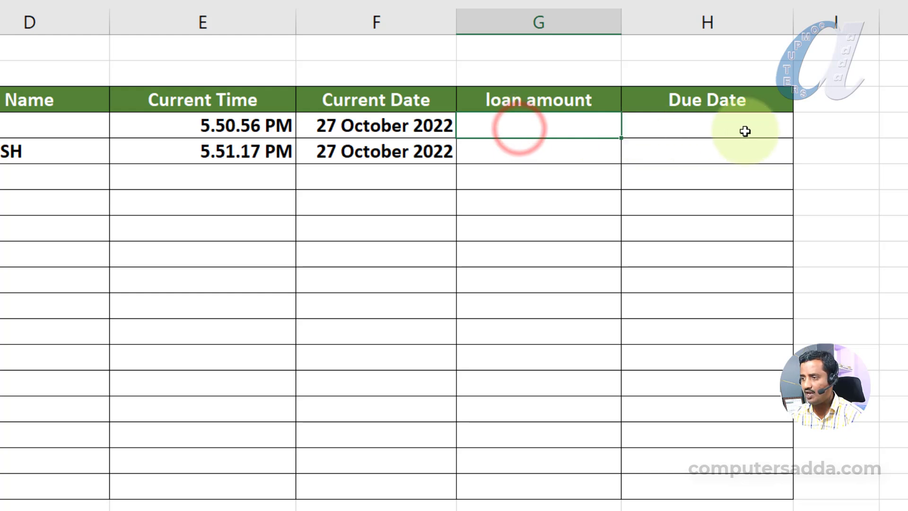
text(25000)
key(Return)
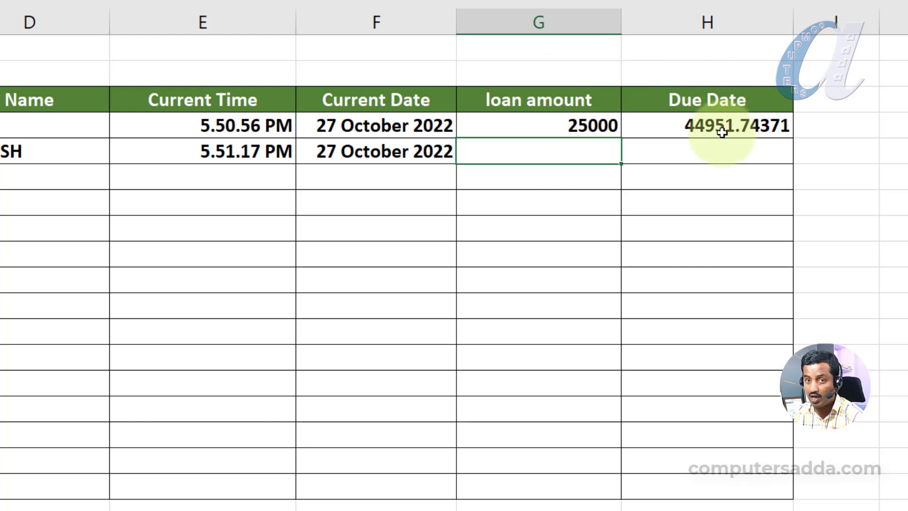
Format the whole Due Date column H as Date with the type *14 March 2012.
click(705, 21)
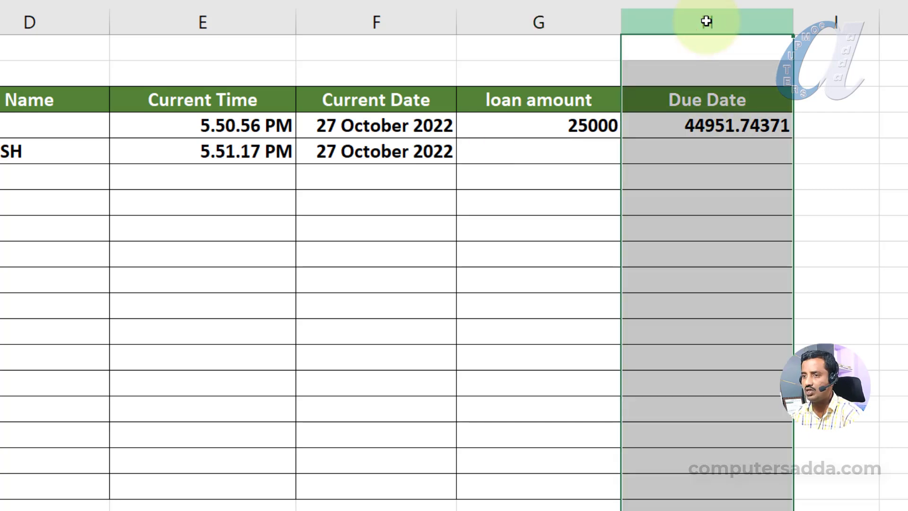
key(ctrl+1)
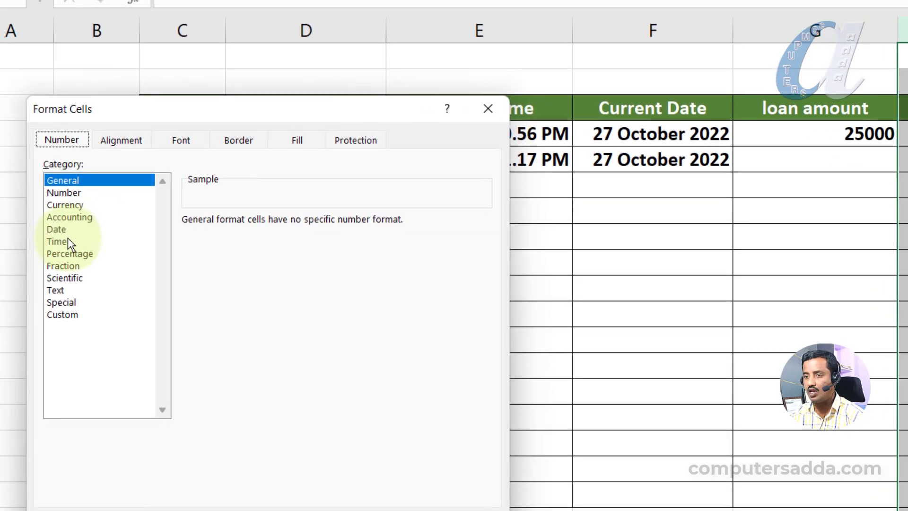
click(75, 229)
click(234, 248)
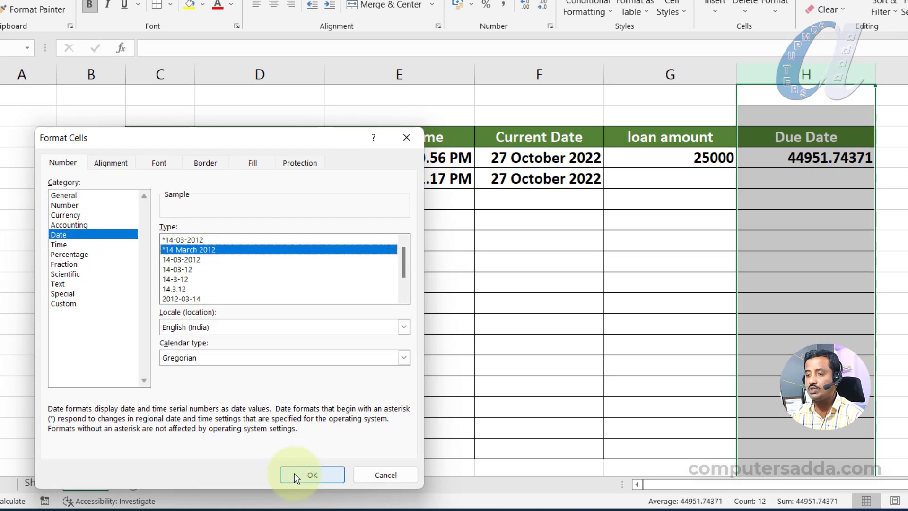
click(378, 508)
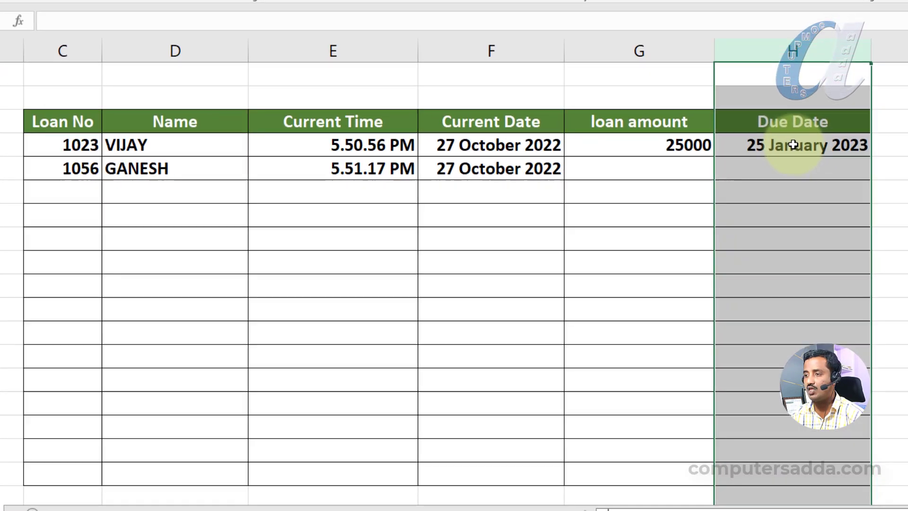
Fill the Due Date formula from H4 down to the table's last row and enter a loan amount of 63000 in G5.
click(807, 158)
drag(870, 154, 871, 488)
click(604, 168)
text(63000)
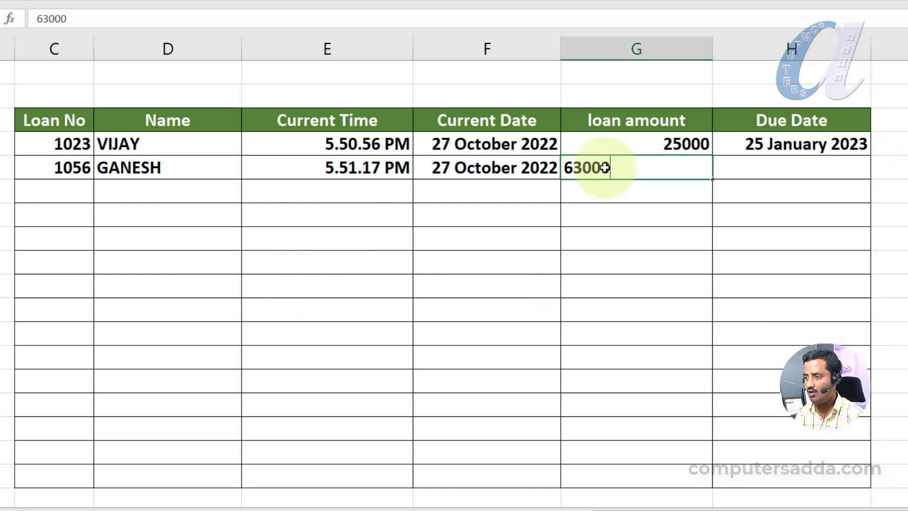
key(Return)
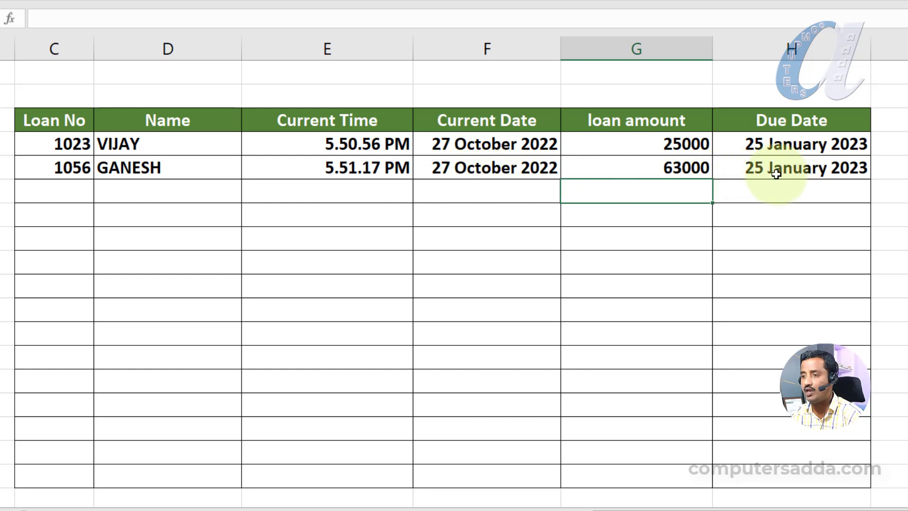
Enter a new borrower's loan number in C6 and the borrower's name in D6.
click(68, 189)
click(67, 189)
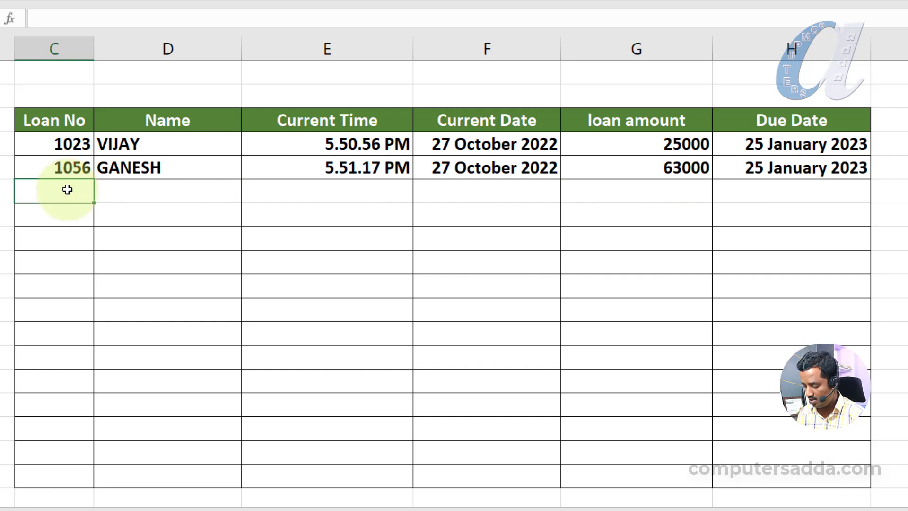
text(1096)
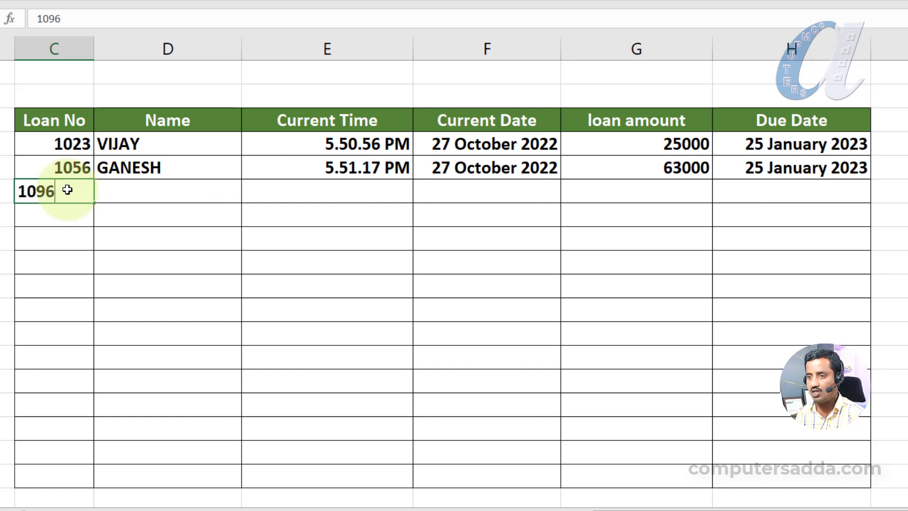
key(Tab)
text(RAVI)
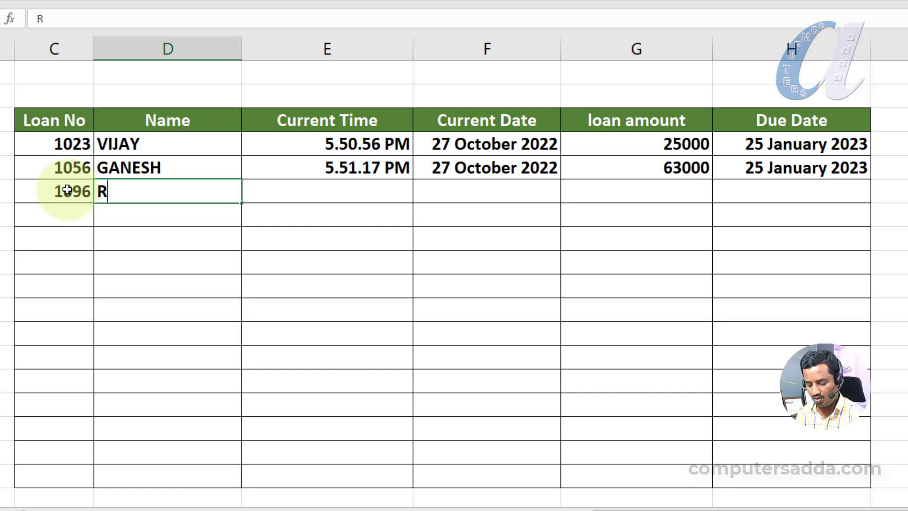
key(Tab)
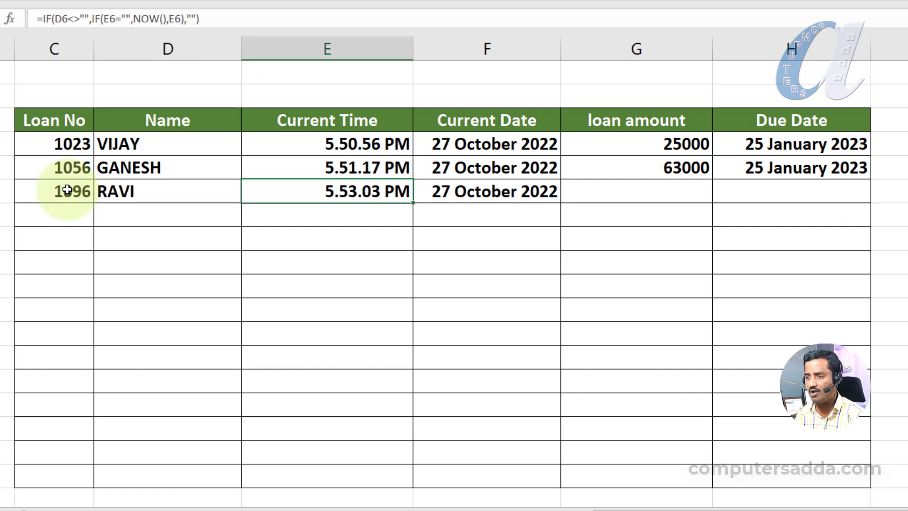
Enter a loan amount of 85000 in G6 for the third borrower.
key(Tab)
key(Tab)
text(85000)
key(Tab)
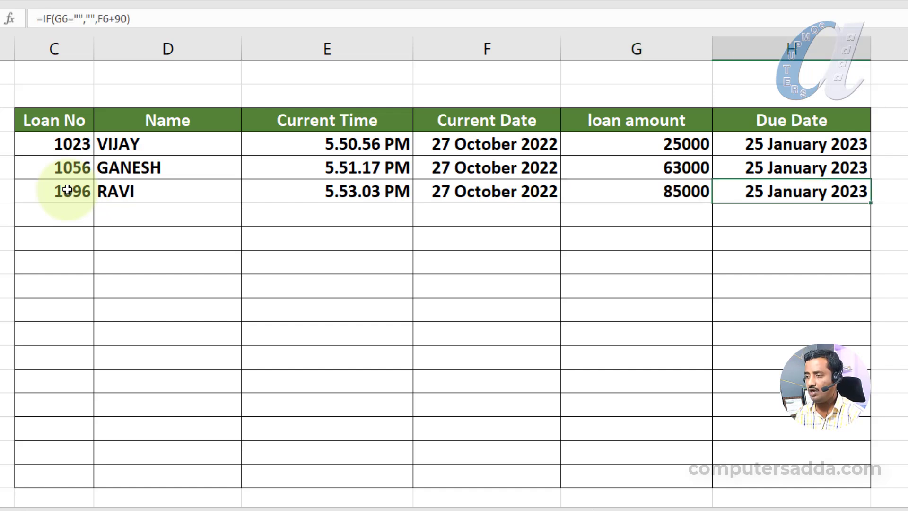